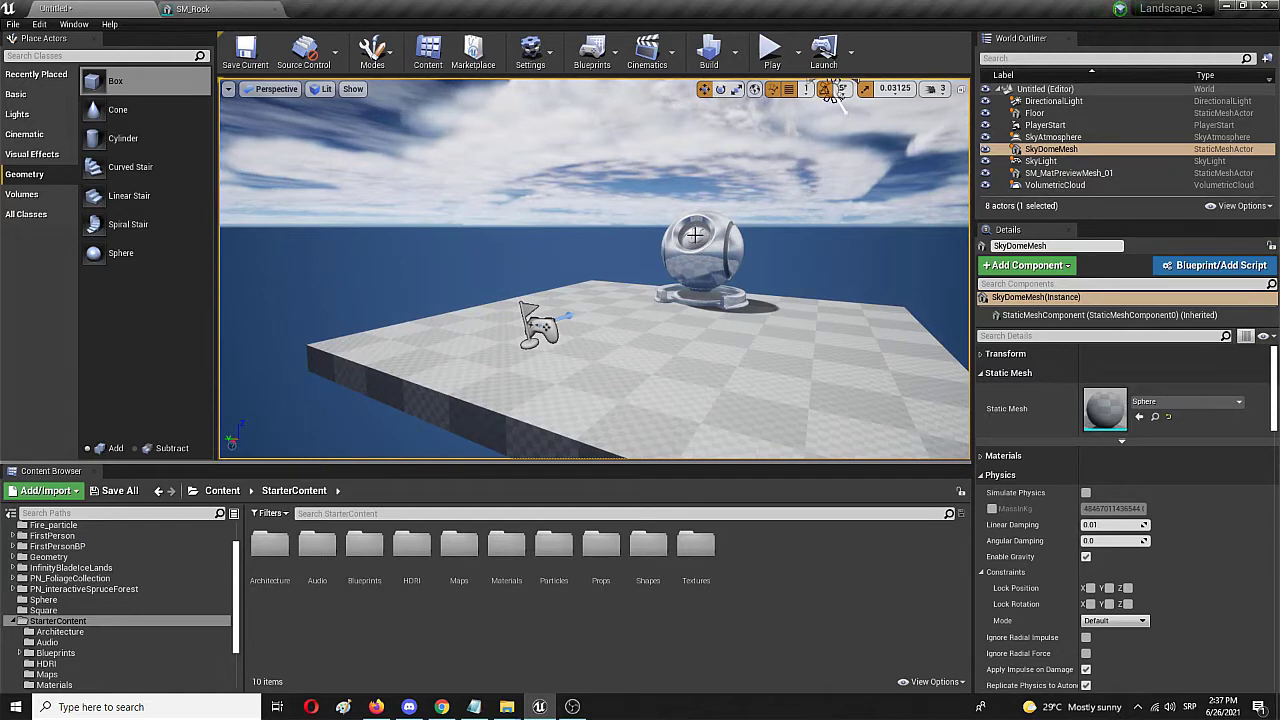
Playtest the level by shooting at and walking into the material preview mesh from several sides, and end the session.
{"action": "left_click", "coordinate": [770, 50]}
{"action": "left_click", "coordinate": [643, 270]}
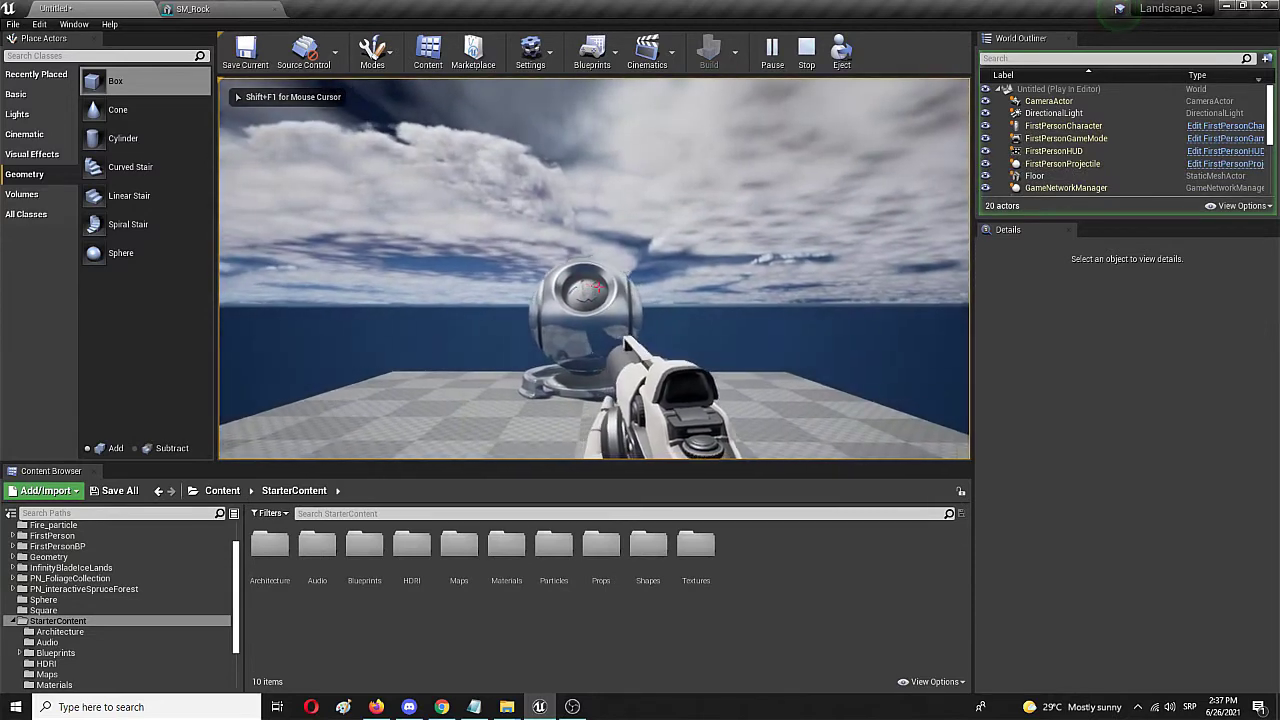
{"action": "key", "text": "d"}
{"action": "left_click", "coordinate": [599, 287]}
{"action": "key", "text": "w"}
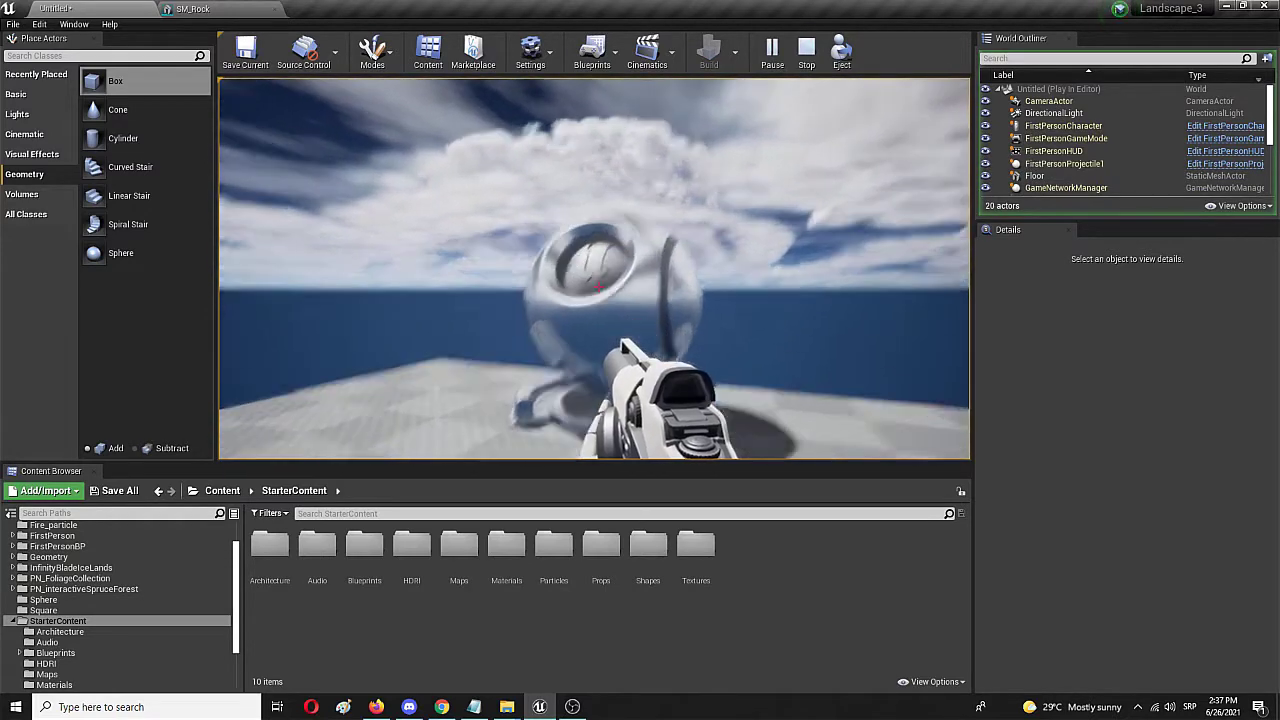
{"action": "key", "text": "s"}
{"action": "key", "text": "w"}
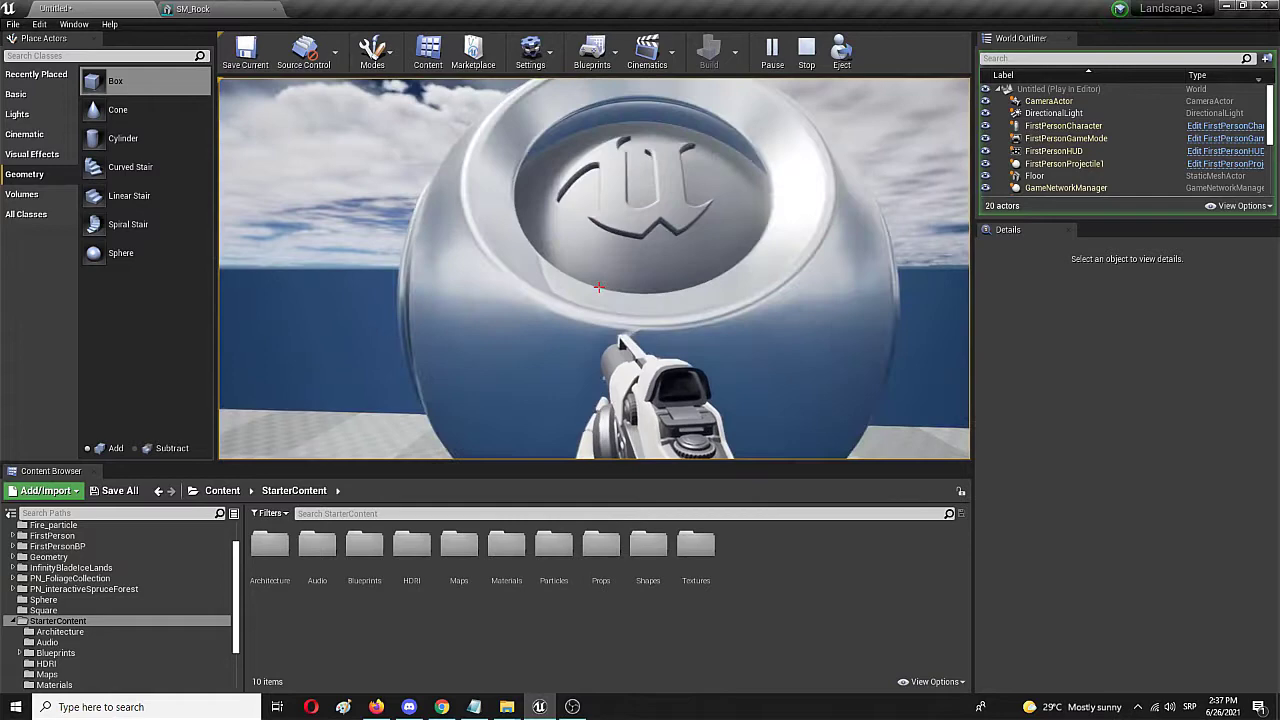
{"action": "key", "text": "a"}
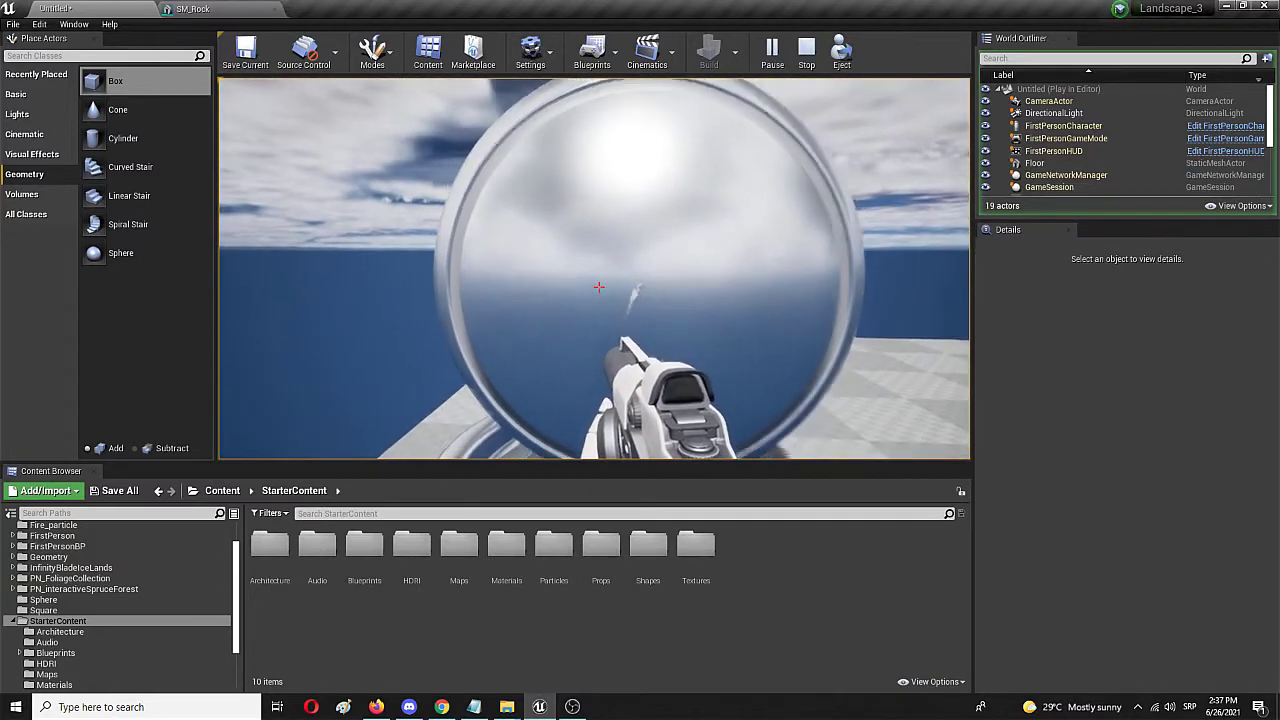
{"action": "key", "text": "s"}
{"action": "key", "text": "w"}
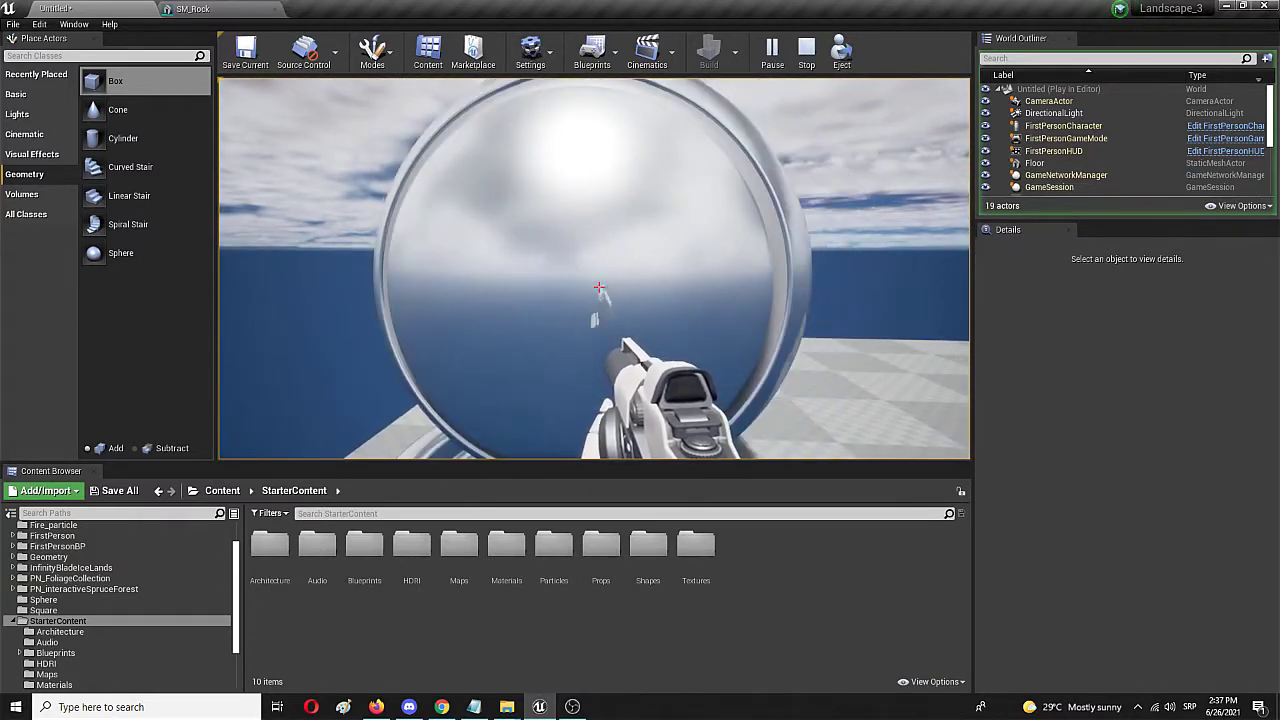
{"action": "key", "text": "s"}
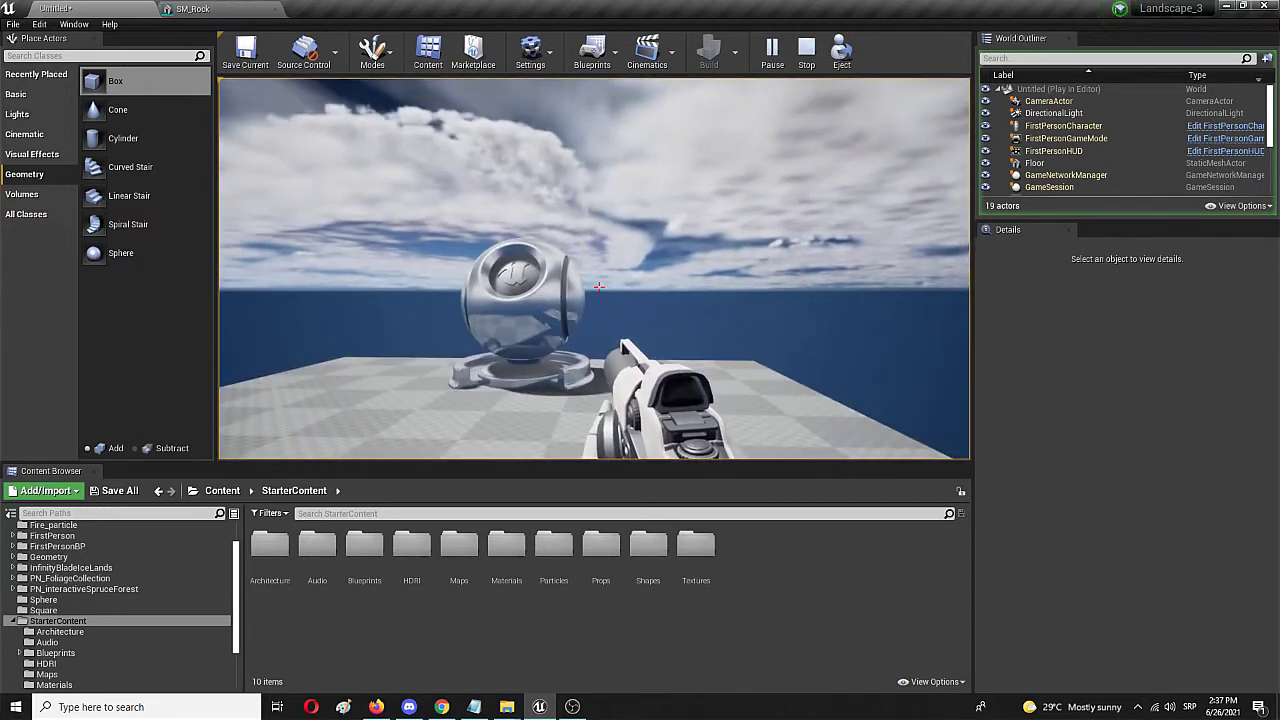
{"action": "key", "text": "Escape"}
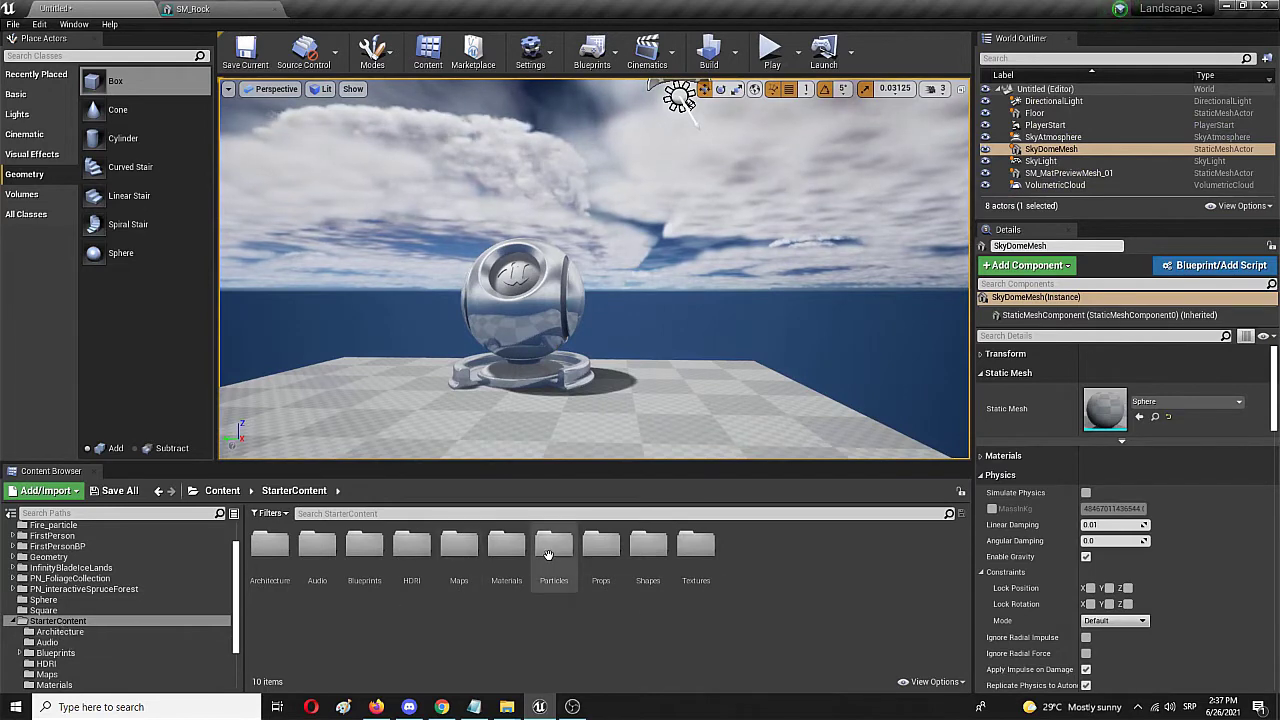
Place the SM_Rock prop from the StarterContent Props folder on the floor beside the material preview mesh.
{"action": "double_click", "coordinate": [601, 545]}
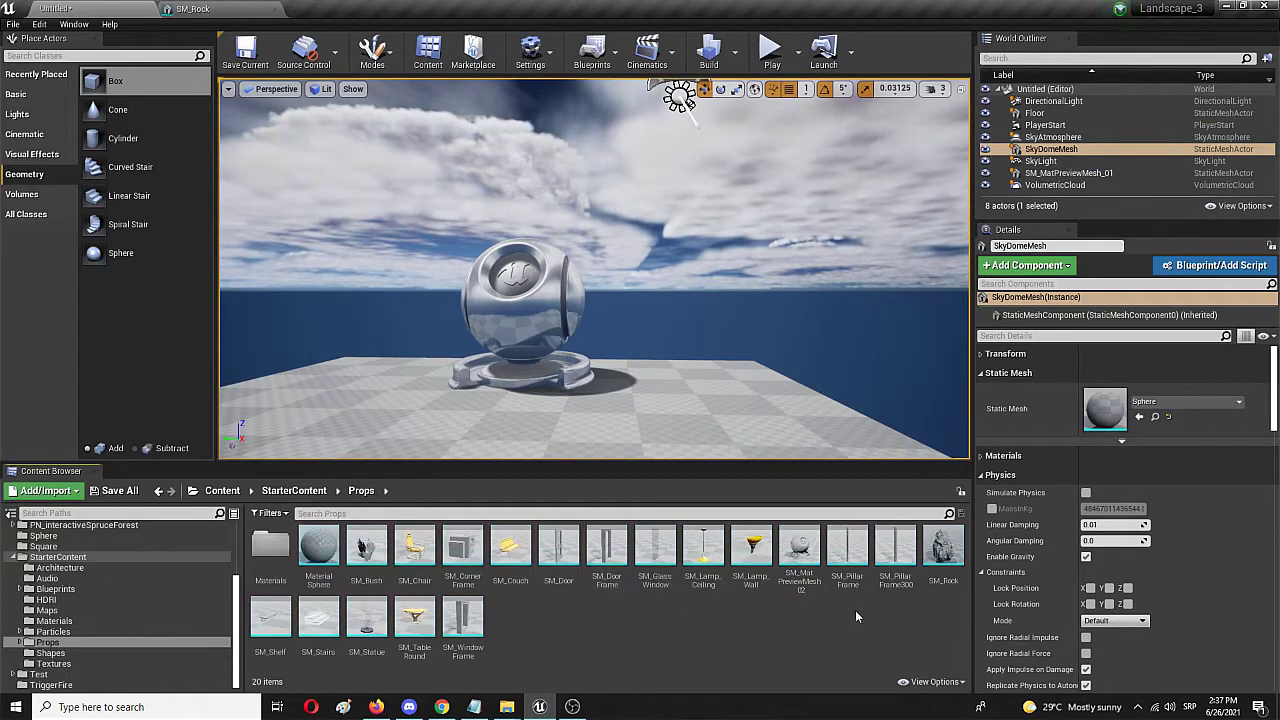
{"action": "left_click_drag", "start_coordinate": [943, 545], "coordinate": [366, 380]}
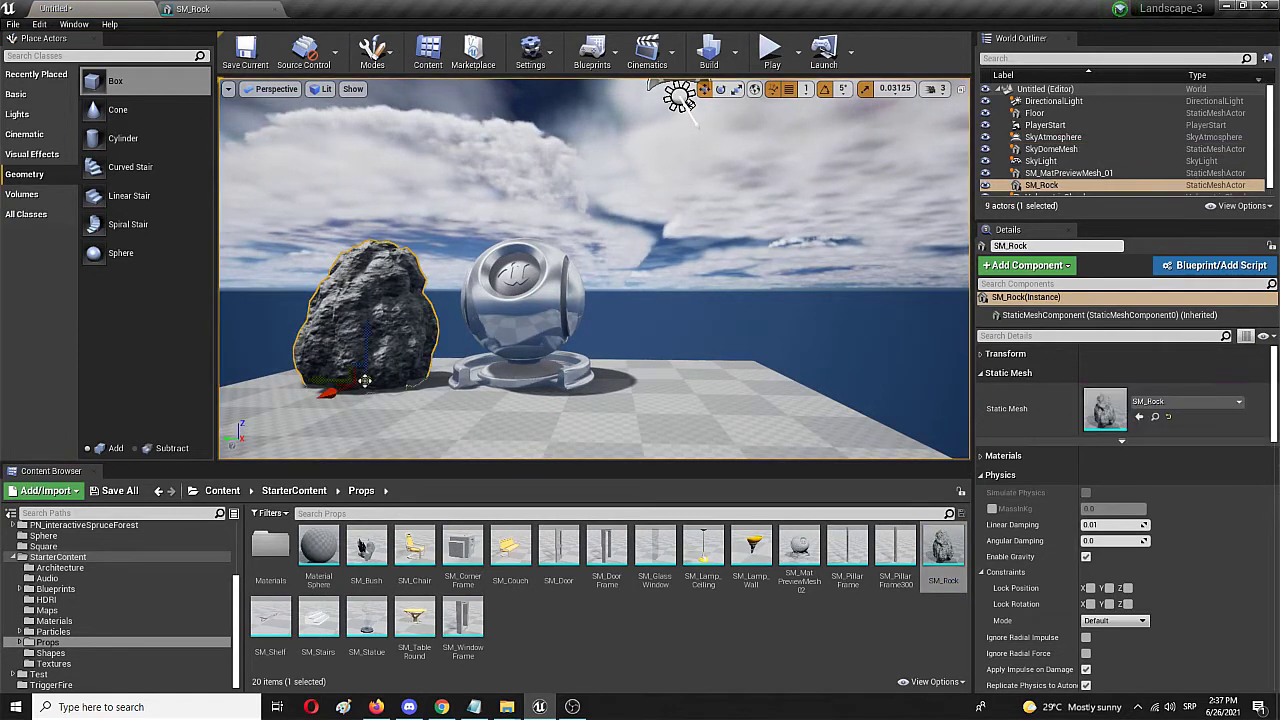
Playtest the level by shooting at the placed rock and walking into it to check its collision, and end the session.
{"action": "left_click", "coordinate": [767, 55]}
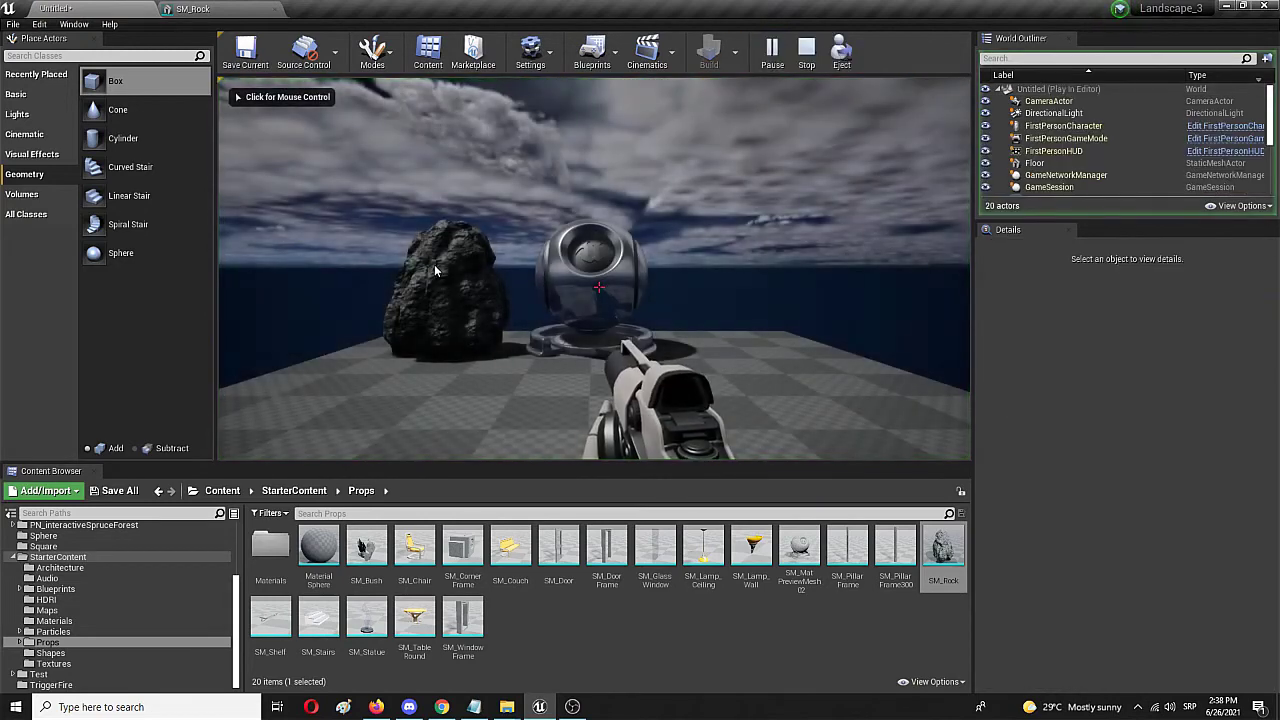
{"action": "left_click", "coordinate": [434, 264]}
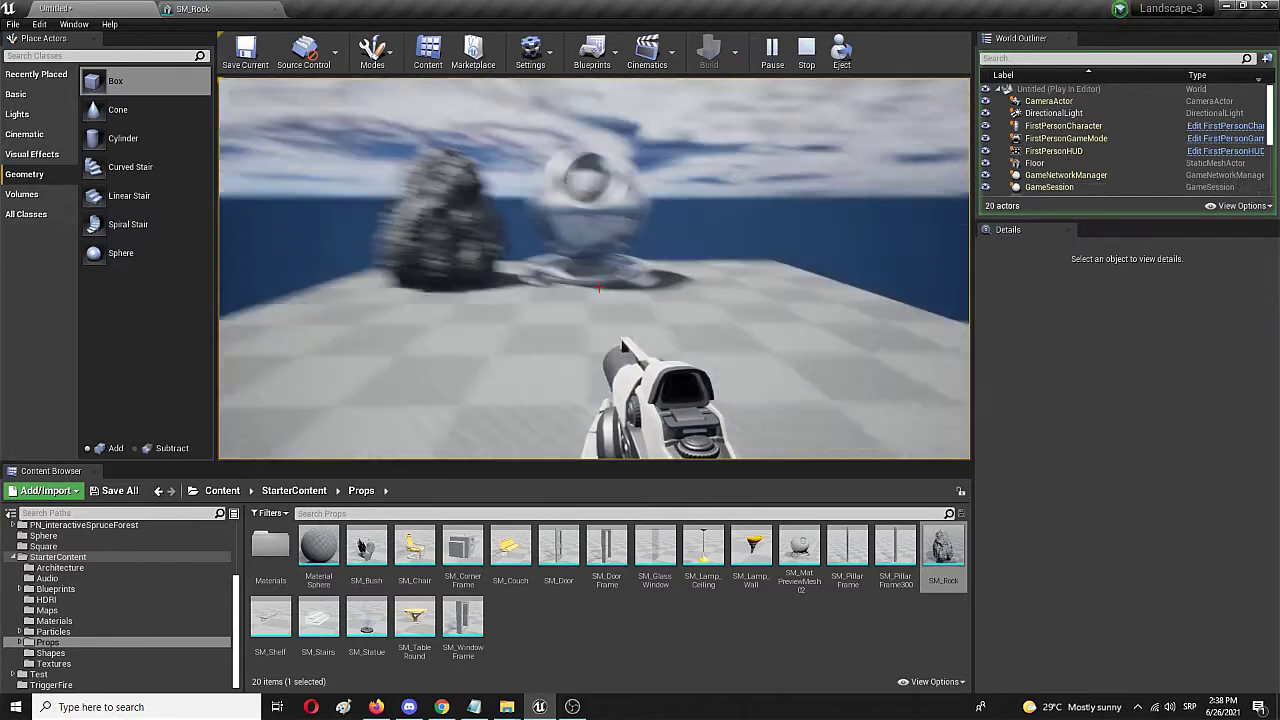
{"action": "left_click", "coordinate": [599, 288]}
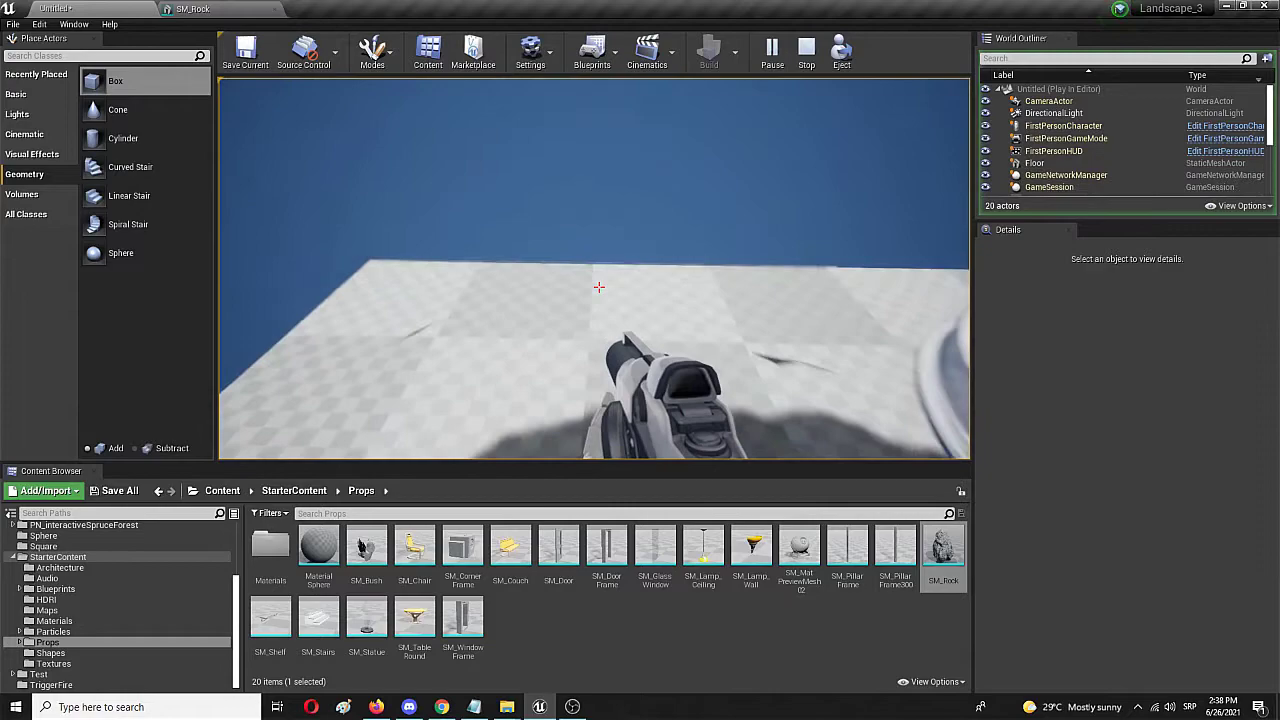
{"action": "key", "text": "s"}
{"action": "key", "text": "w"}
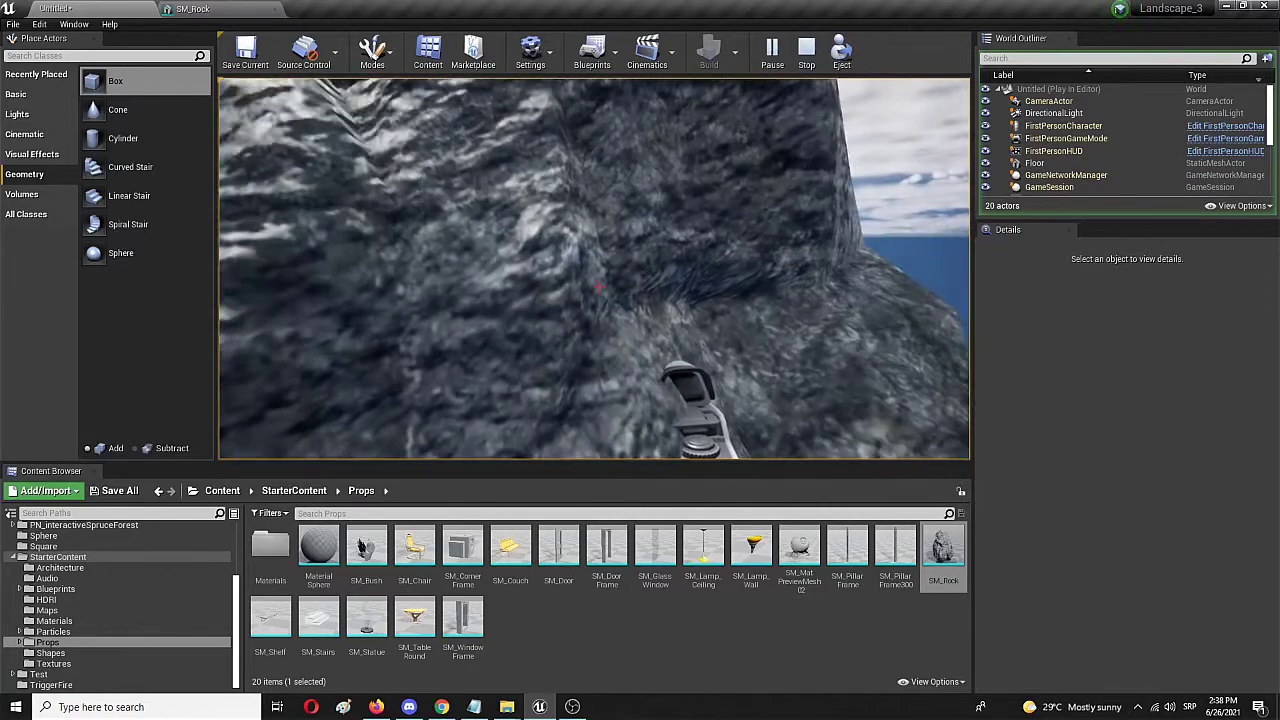
{"action": "key", "text": "s"}
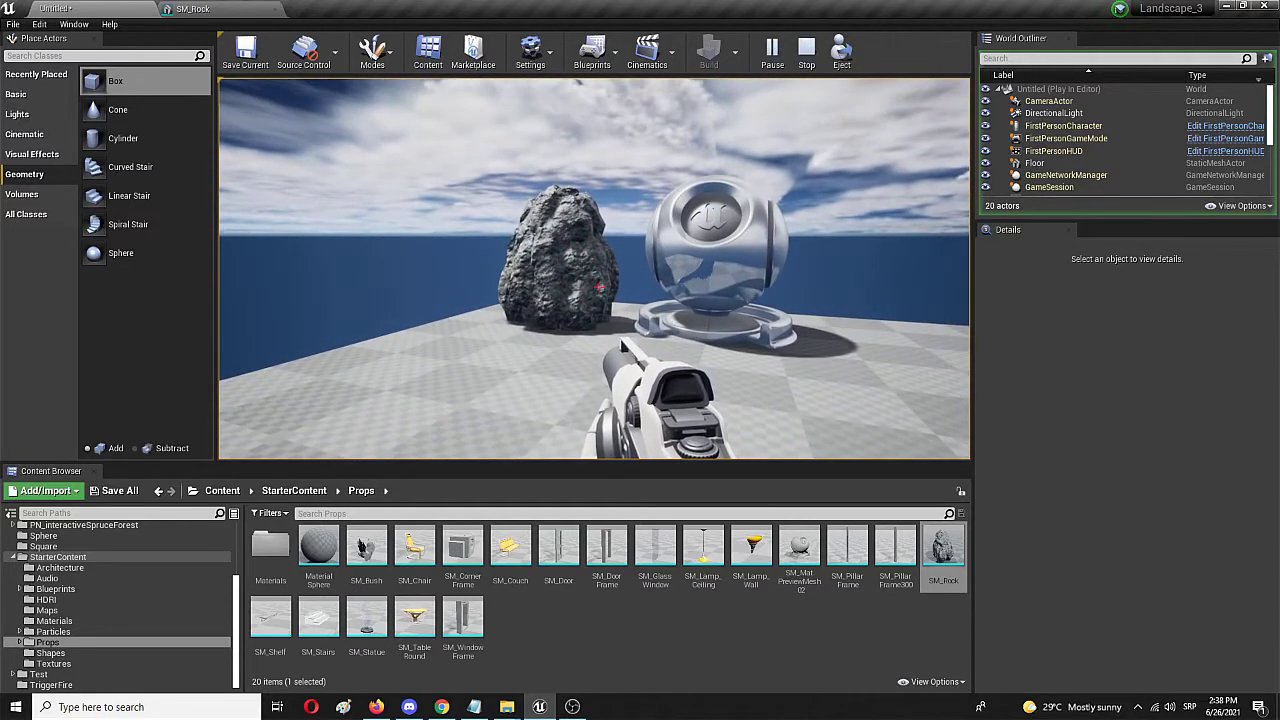
{"action": "key", "text": "w"}
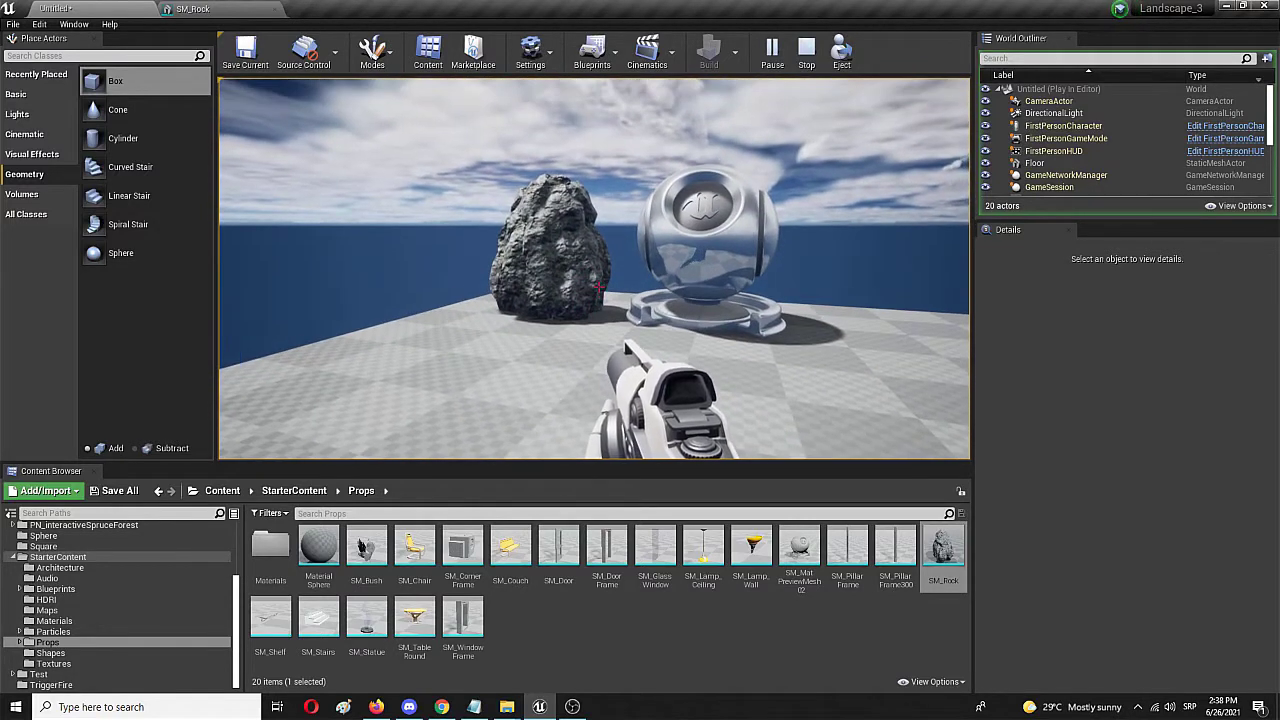
{"action": "key", "text": "Escape"}
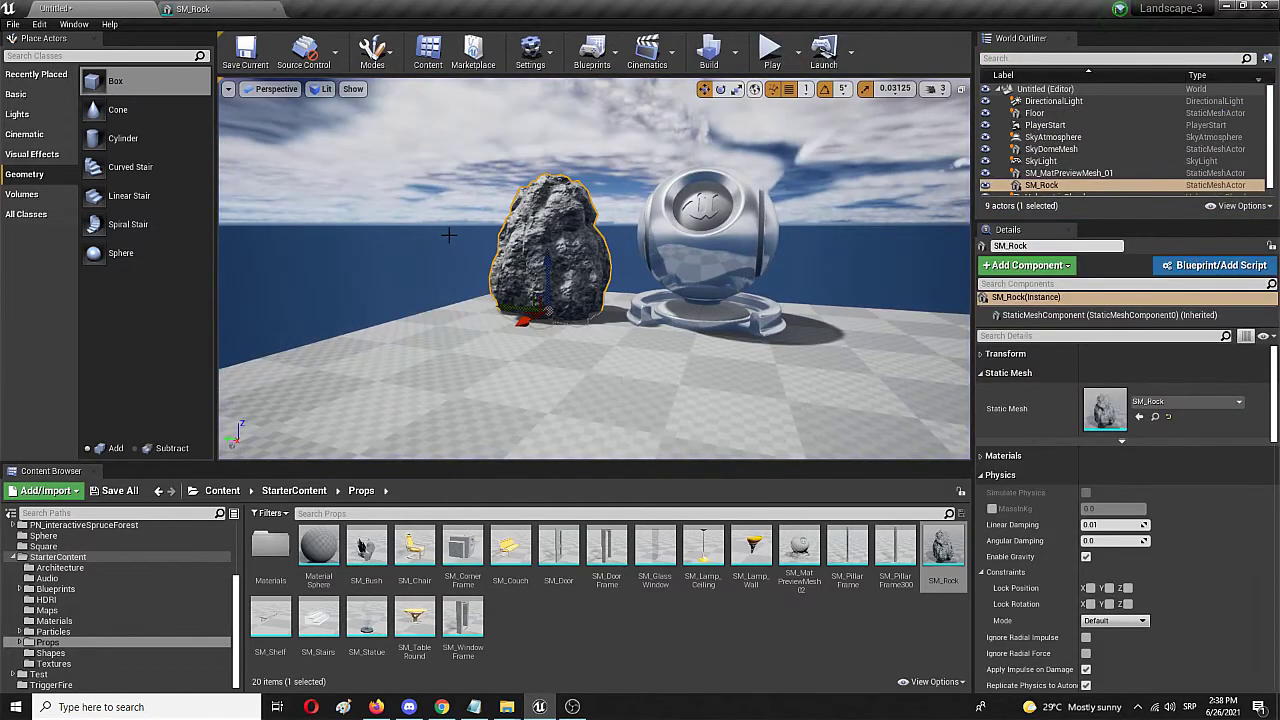
Open the placed rock's static mesh for editing and have its simple collision displayed.
{"action": "left_click", "coordinate": [586, 323]}
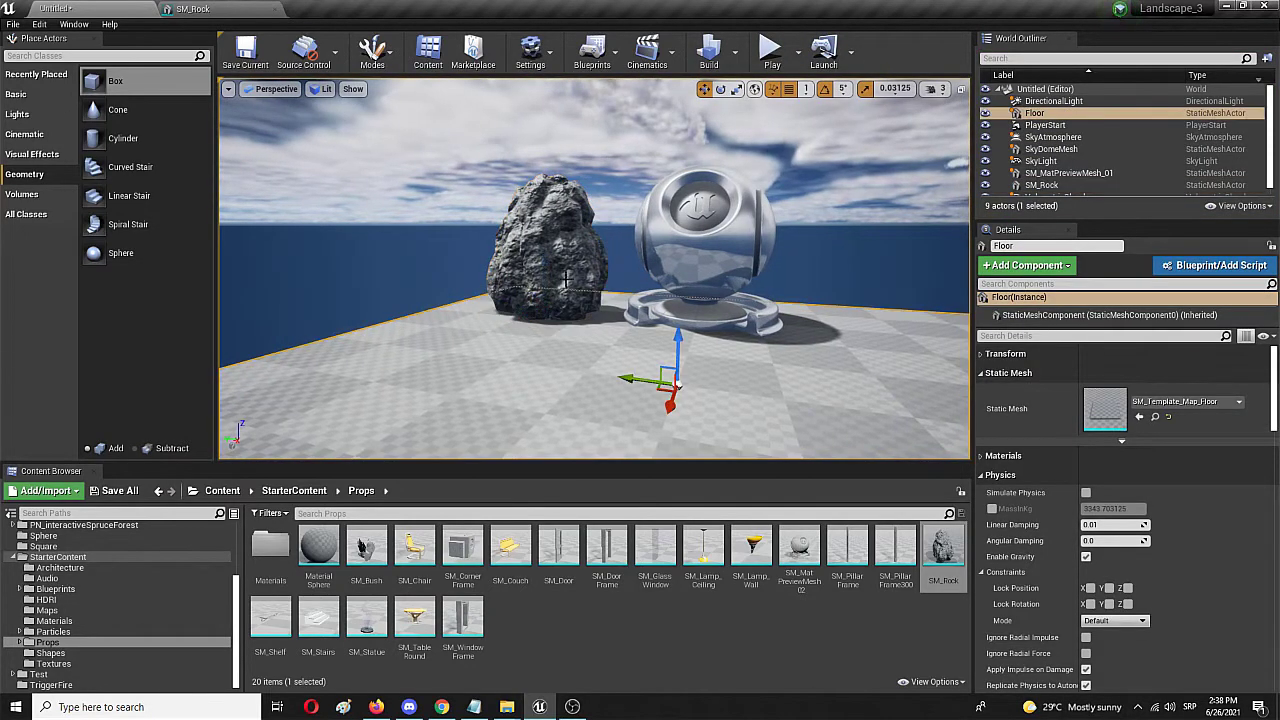
{"action": "left_click", "coordinate": [555, 245]}
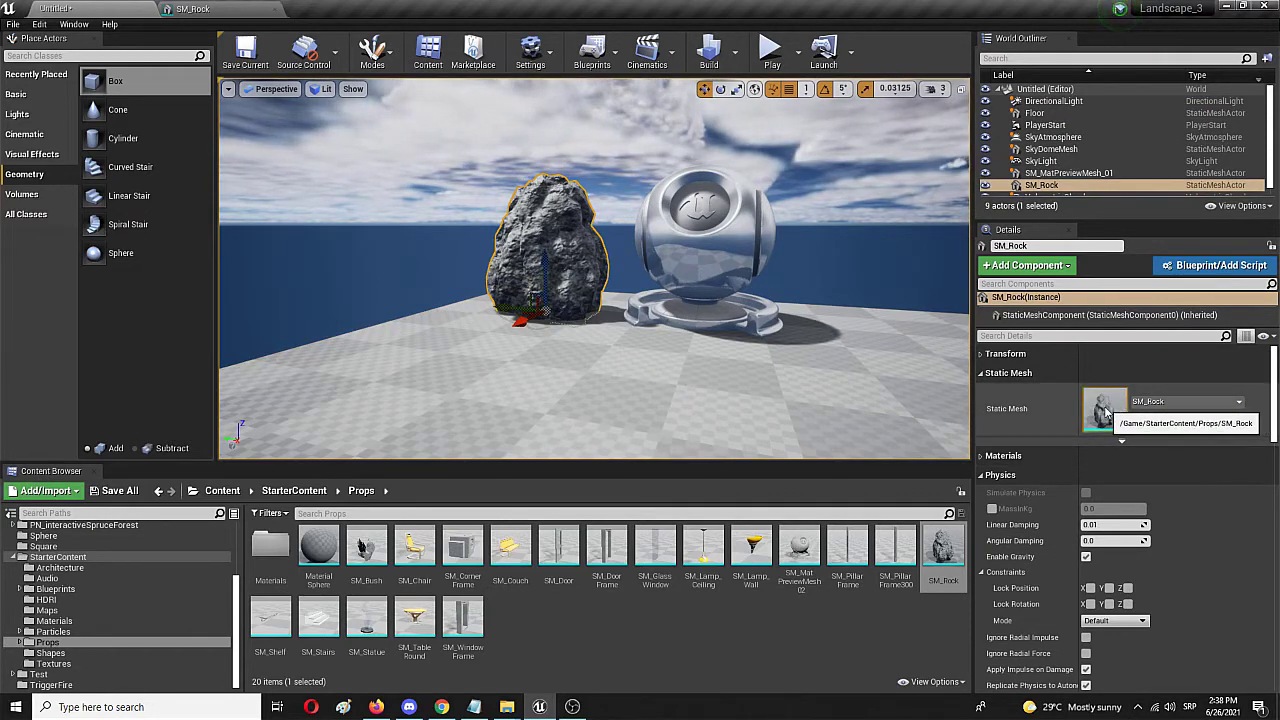
{"action": "double_click", "coordinate": [1104, 408]}
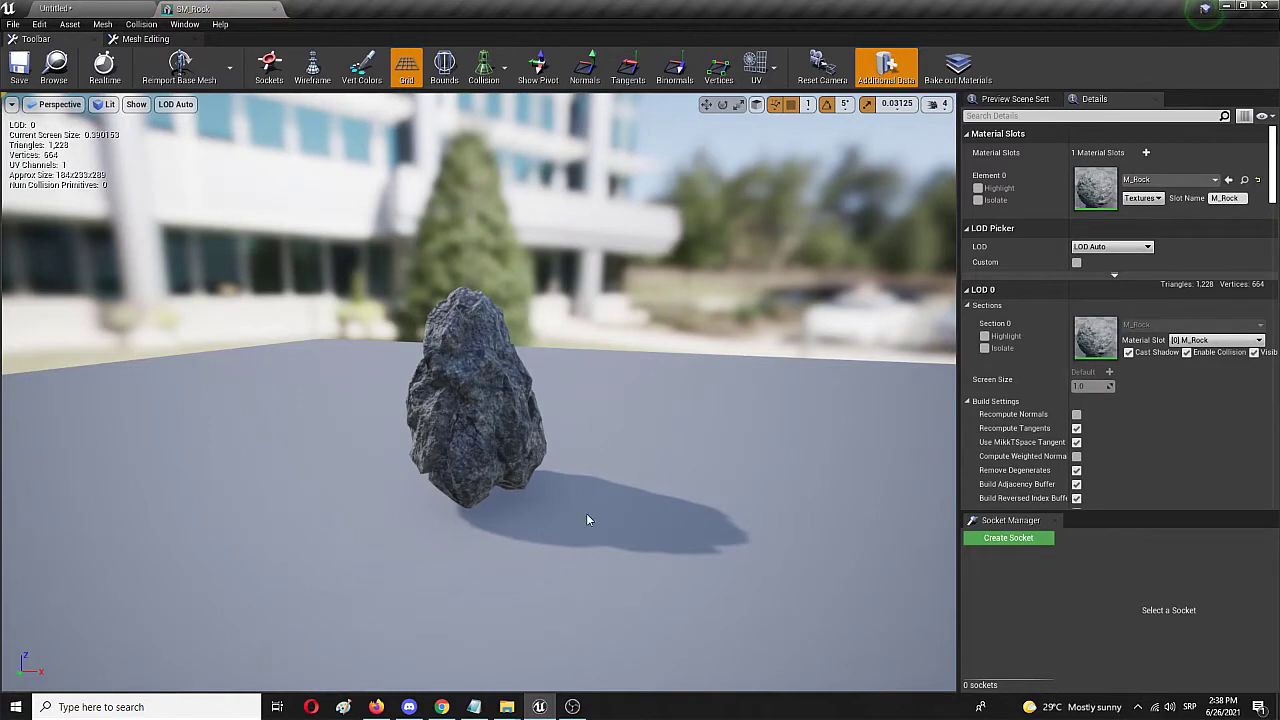
{"action": "left_click", "coordinate": [488, 66]}
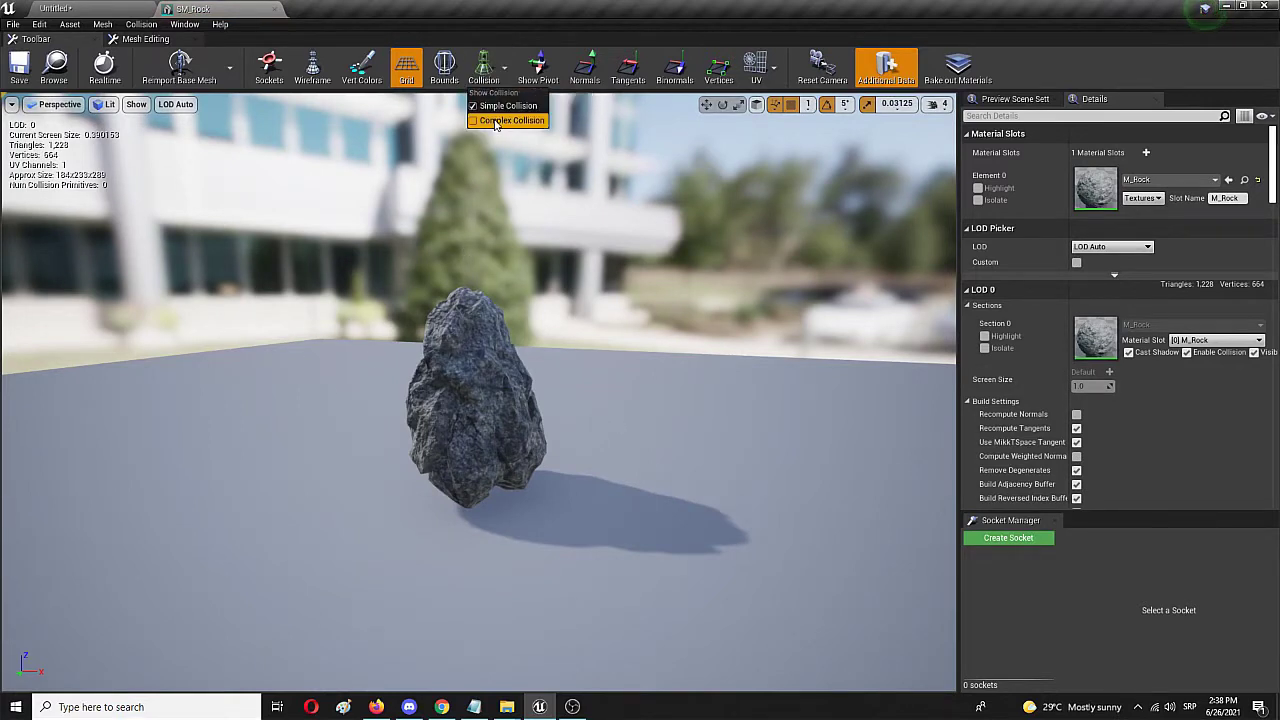
{"action": "left_click", "coordinate": [497, 106]}
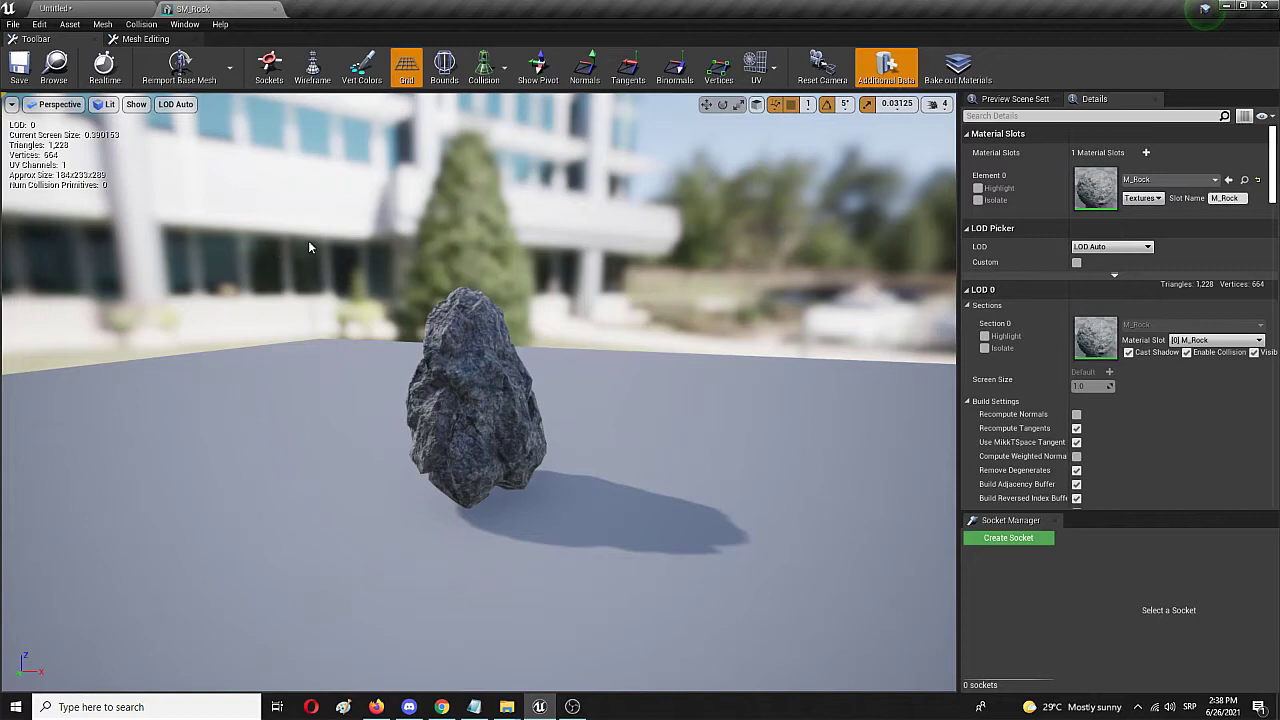
Add a box simplified collision to the SM_Rock mesh, inspect its fit around the rock, and save the asset.
{"action": "left_click", "coordinate": [150, 26]}
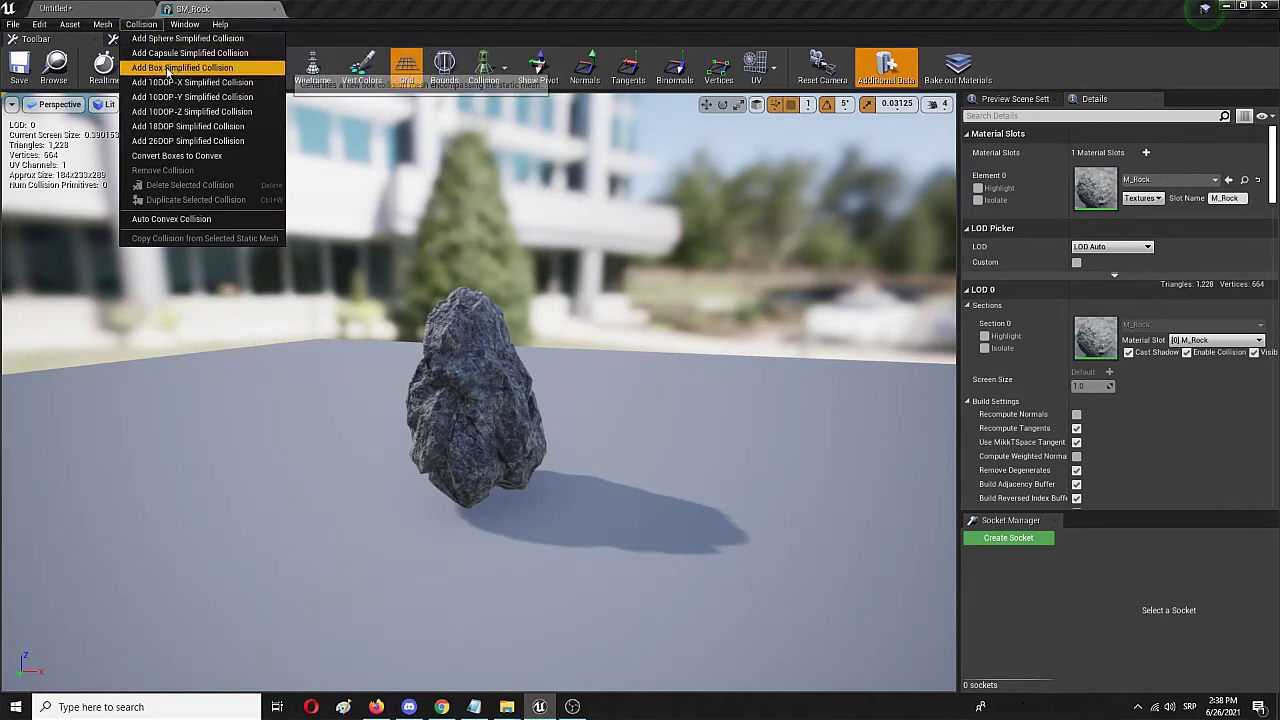
{"action": "left_click", "coordinate": [172, 68]}
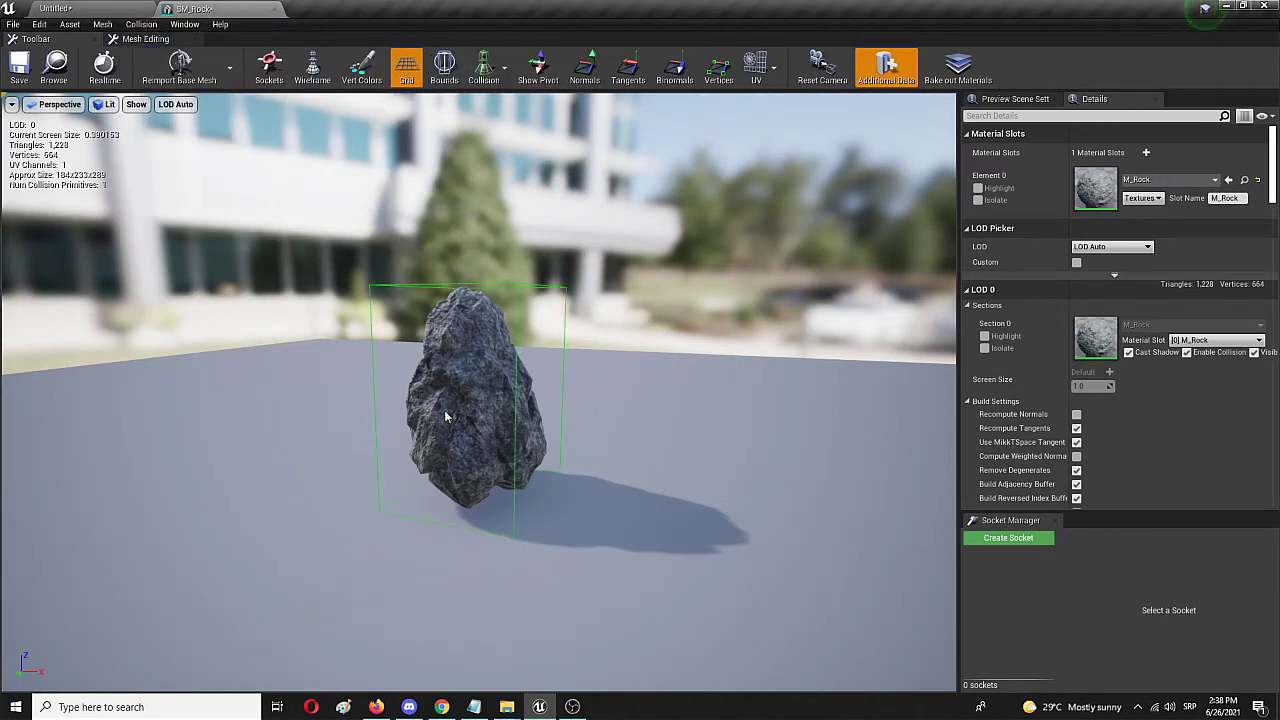
{"action": "right_click_drag", "start_coordinate": [446, 412], "coordinate": [500, 370]}
{"action": "left_click_drag", "start_coordinate": [440, 420], "coordinate": [390, 371]}
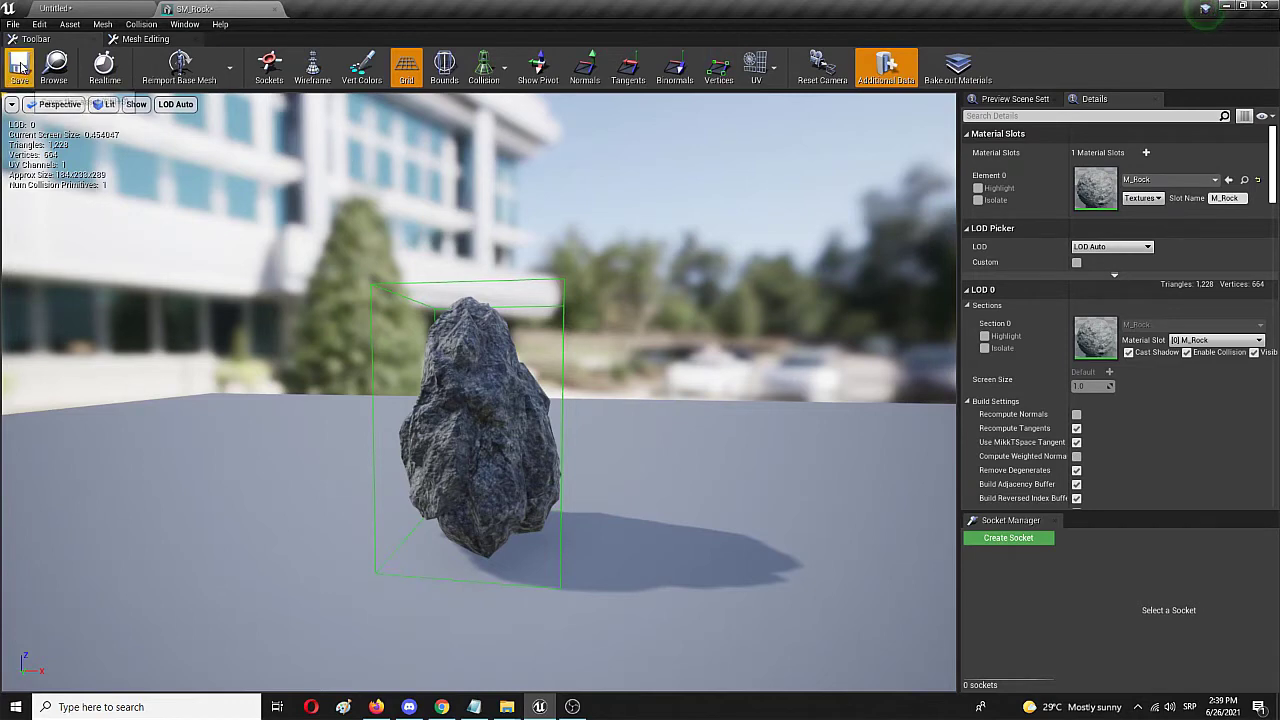
{"action": "left_click", "coordinate": [19, 68]}
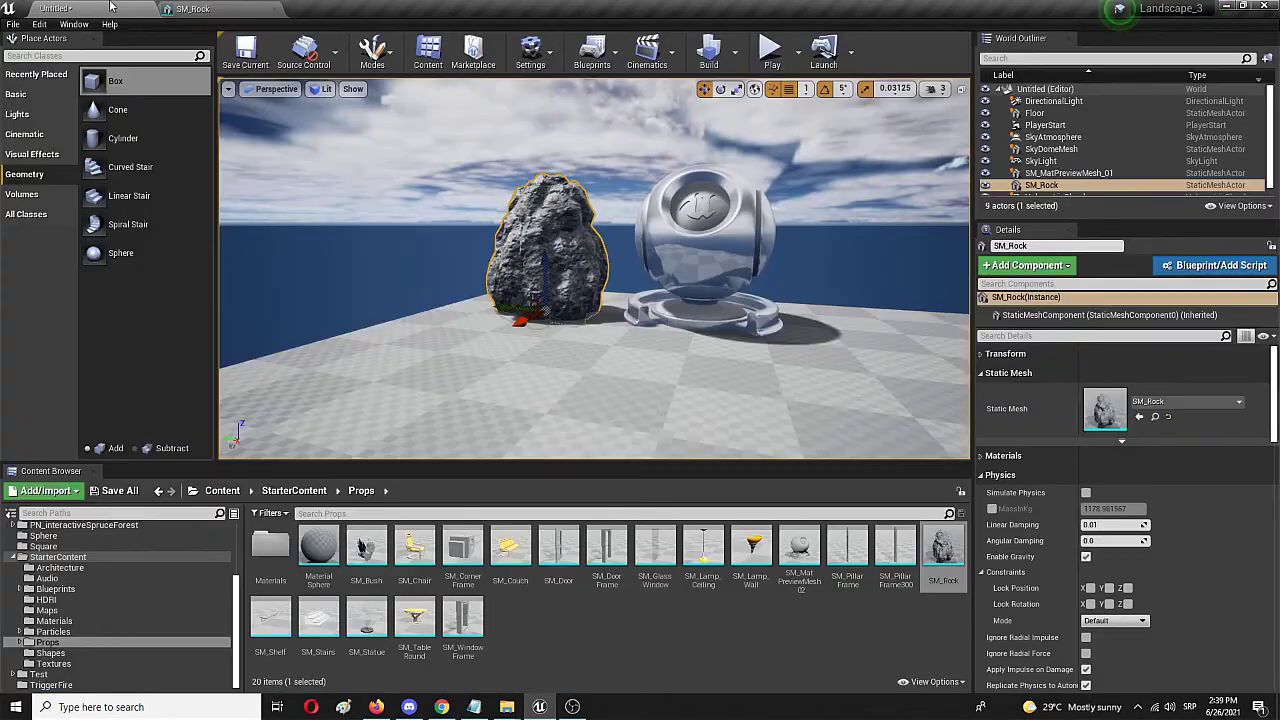
Return to the level and playtest the rock's box collision by walking into the rock and shooting at it.
{"action": "left_click", "coordinate": [120, 8]}
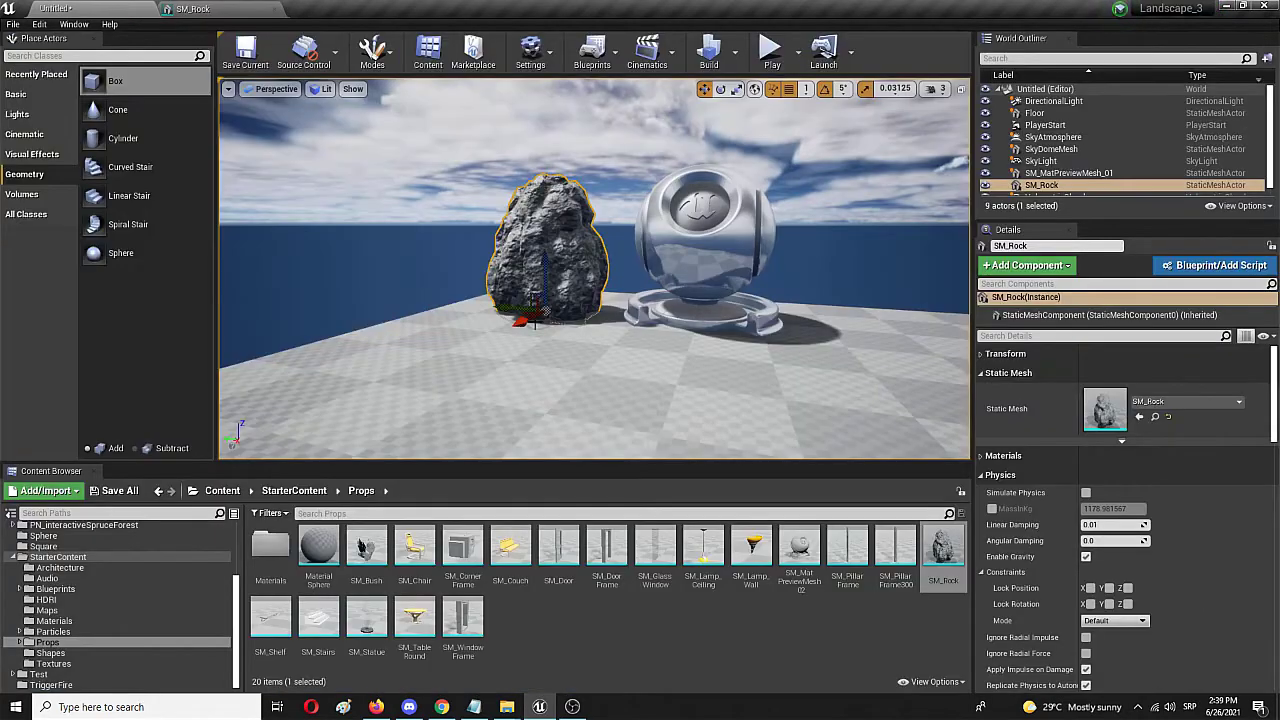
{"action": "left_click", "coordinate": [771, 50]}
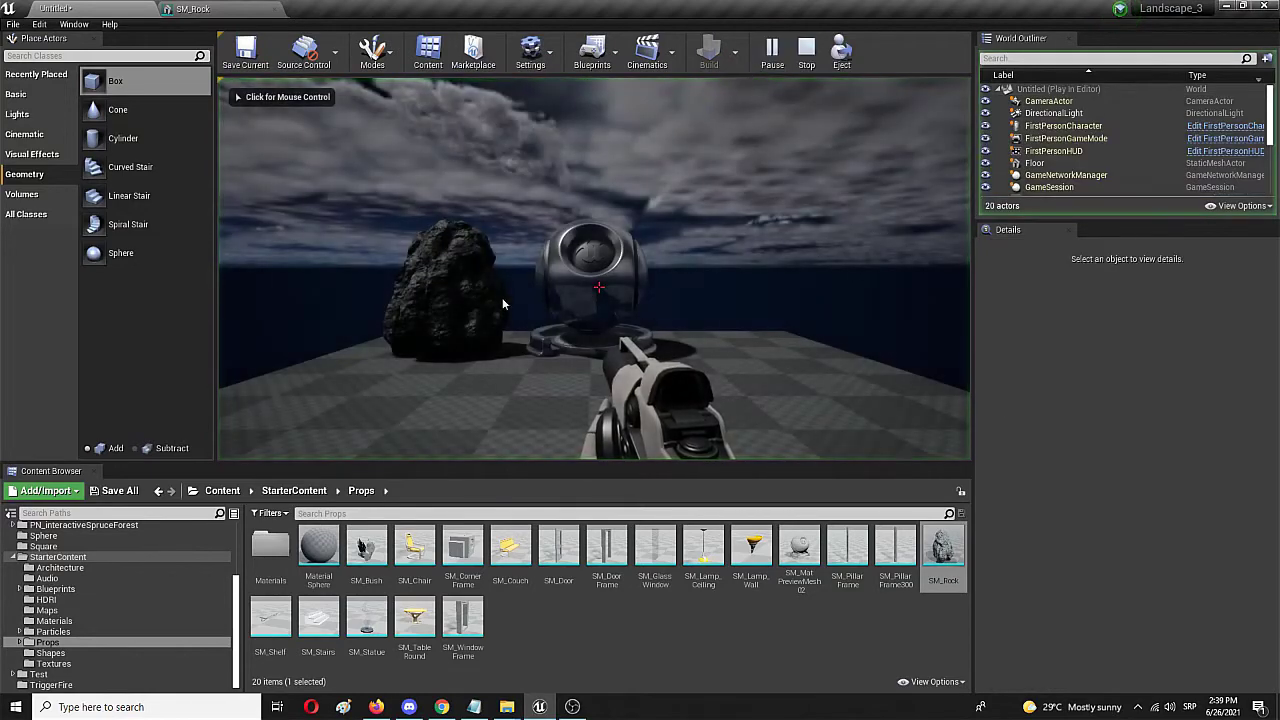
{"action": "left_click", "coordinate": [666, 296]}
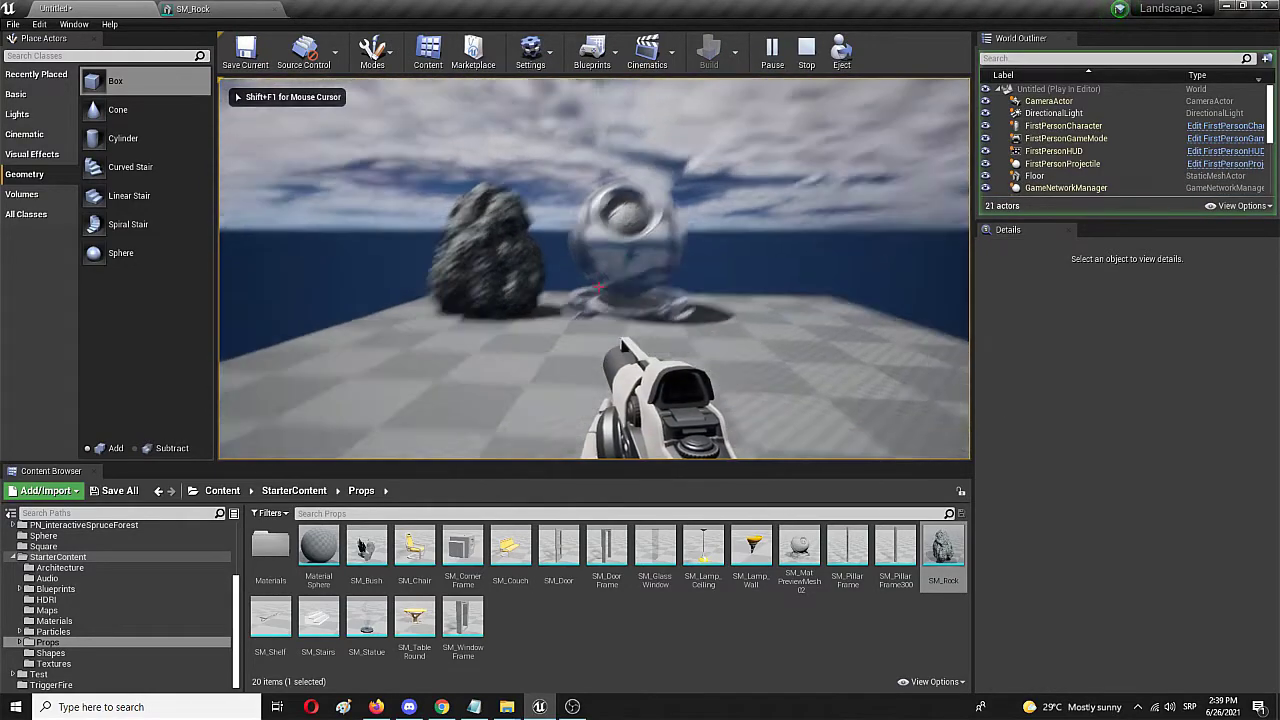
{"action": "key", "text": "w"}
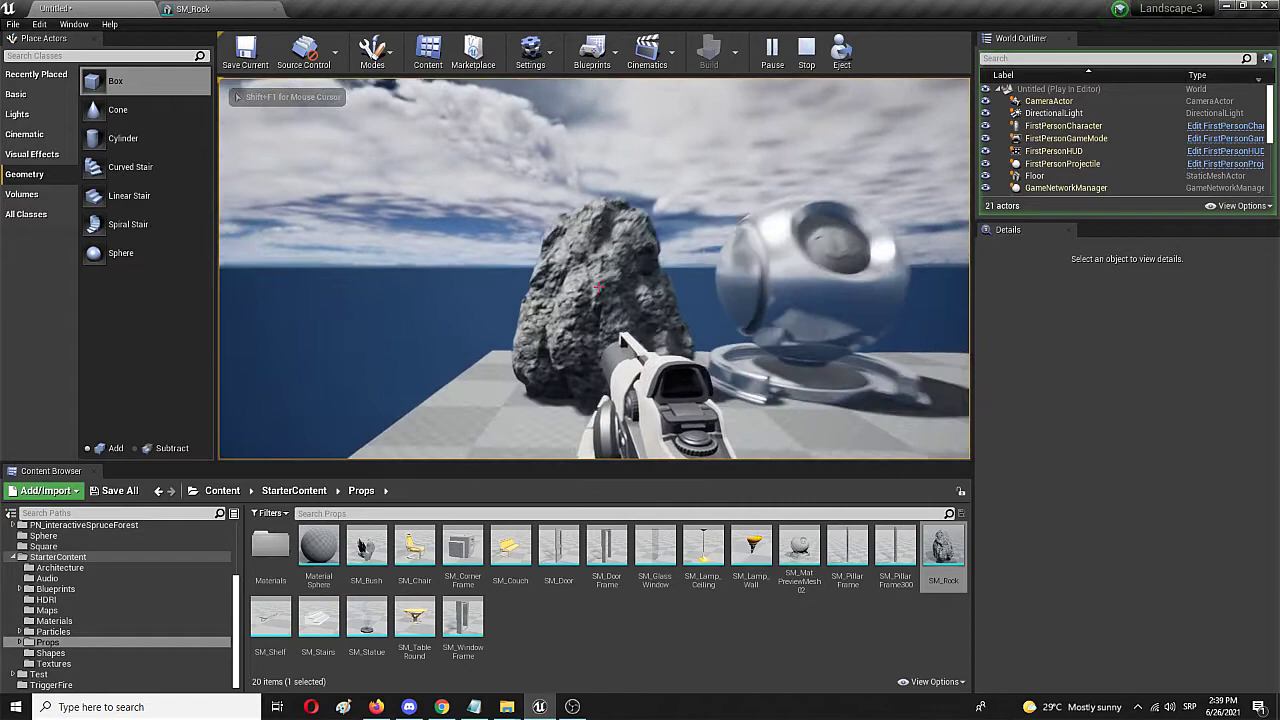
{"action": "key", "text": "s"}
{"action": "key", "text": "w"}
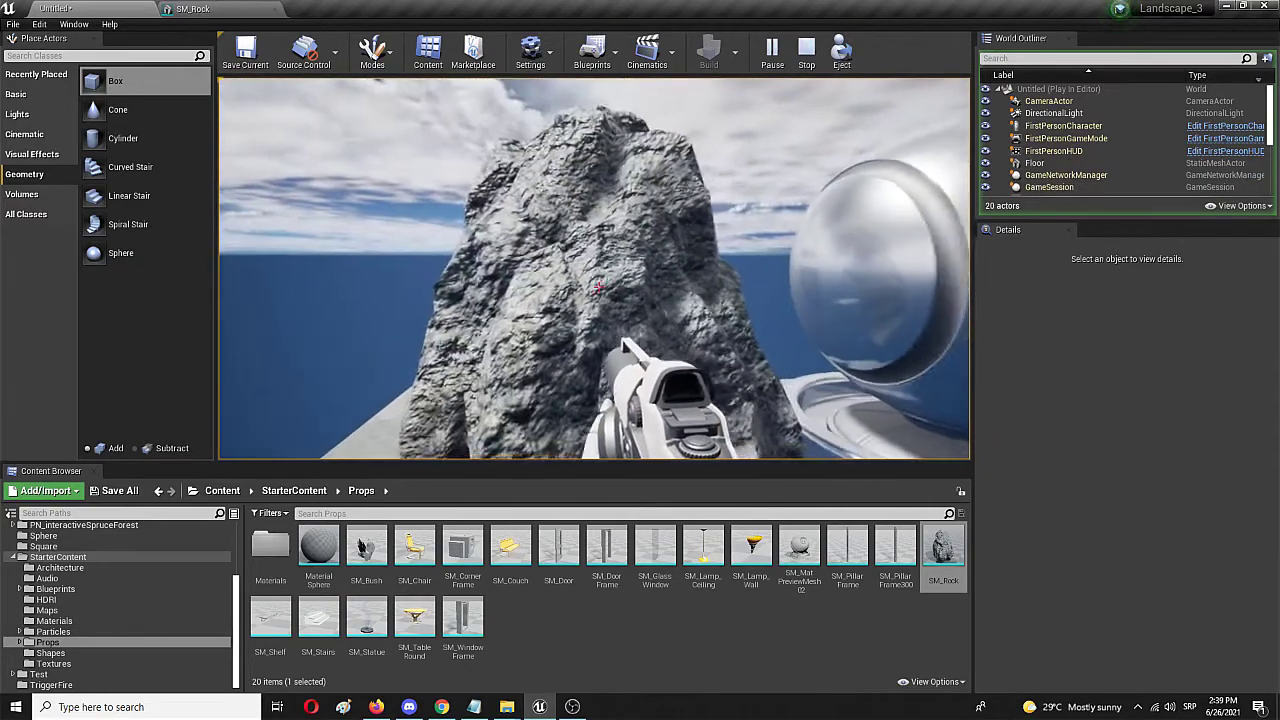
{"action": "key", "text": "s"}
{"action": "left_click", "coordinate": [597, 288]}
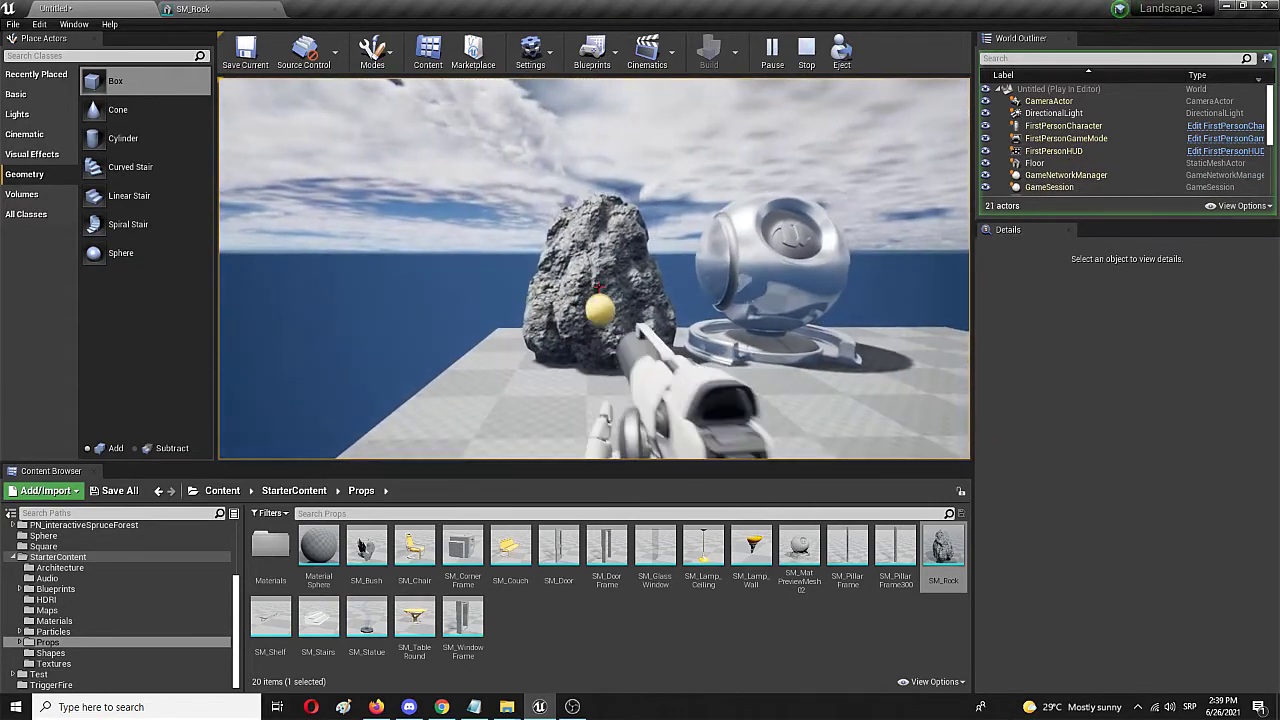
{"action": "key", "text": "w"}
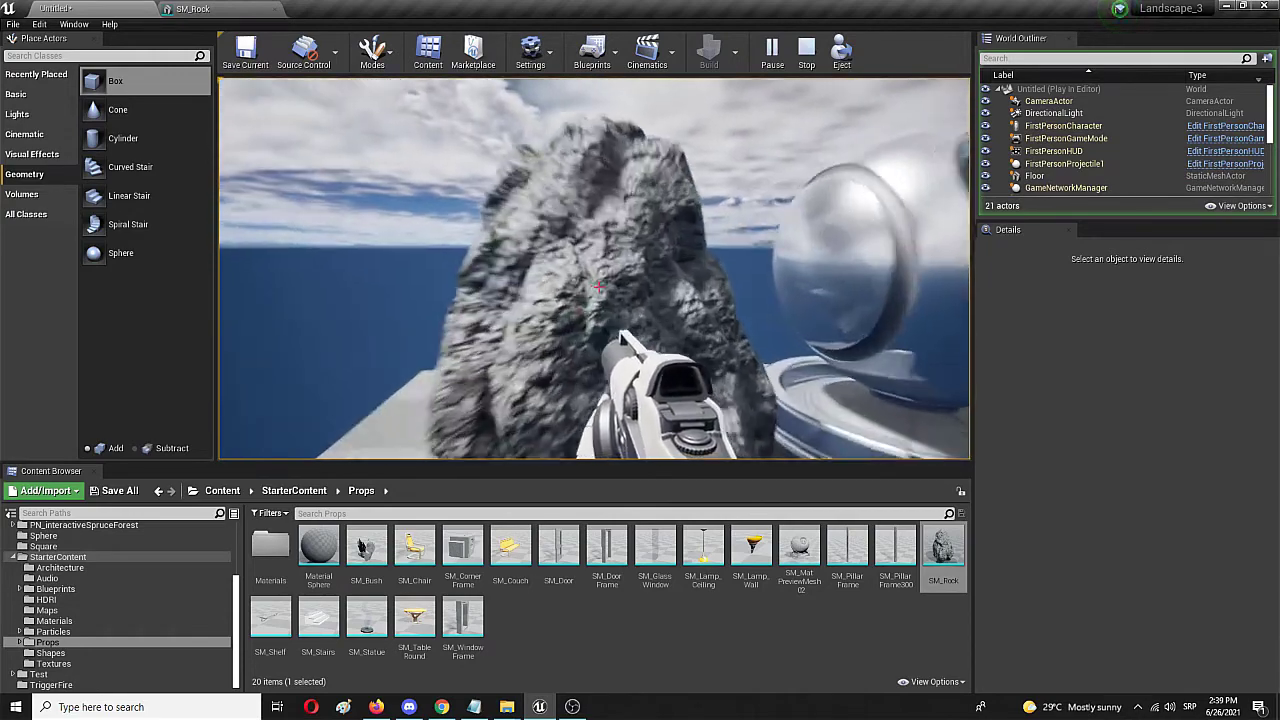
{"action": "key", "text": "s"}
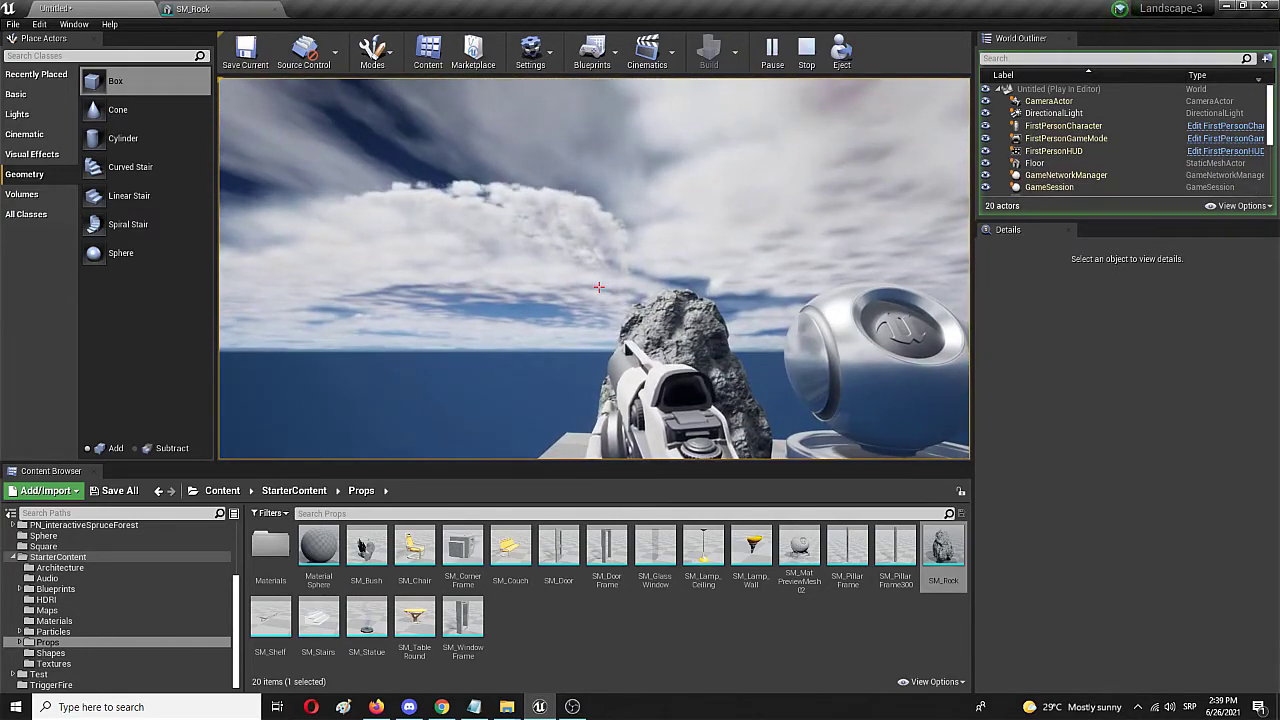
Fire projectiles at the empty space beside the rock's peak to check the extent of its box collision.
{"action": "left_click", "coordinate": [598, 287]}
{"action": "left_click", "coordinate": [598, 287]}
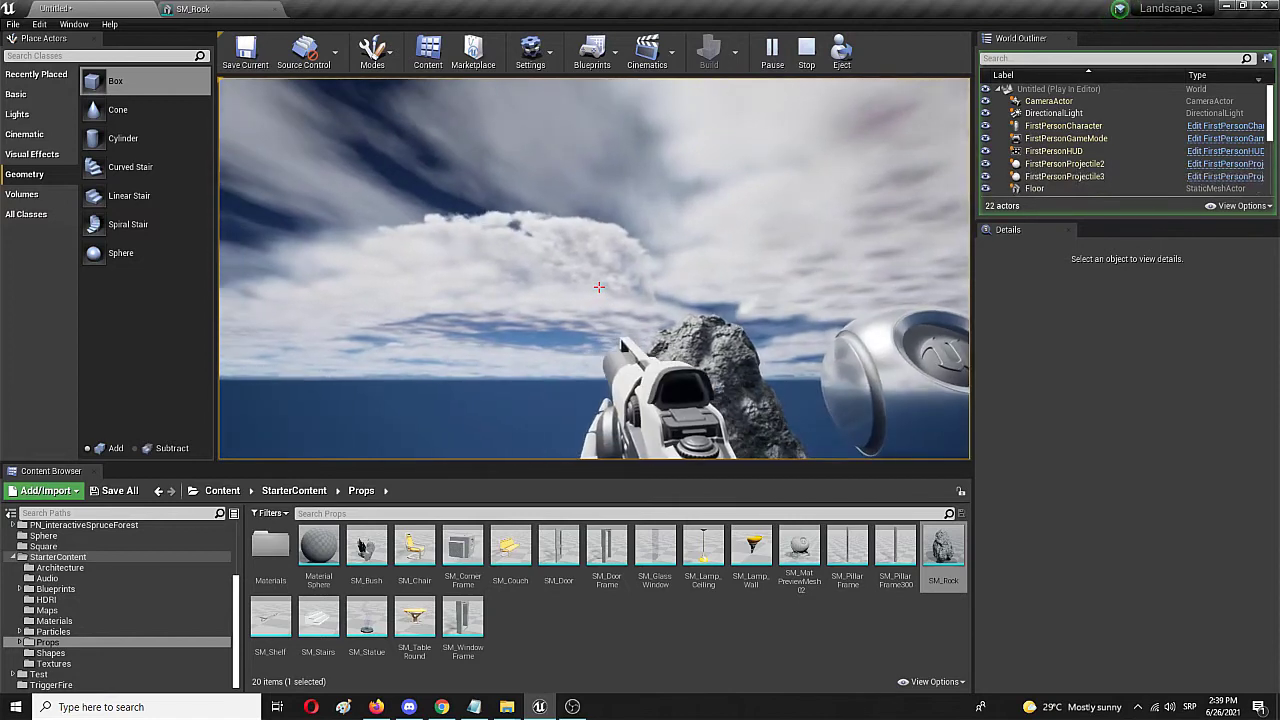
{"action": "left_click", "coordinate": [598, 287]}
{"action": "left_click", "coordinate": [598, 287]}
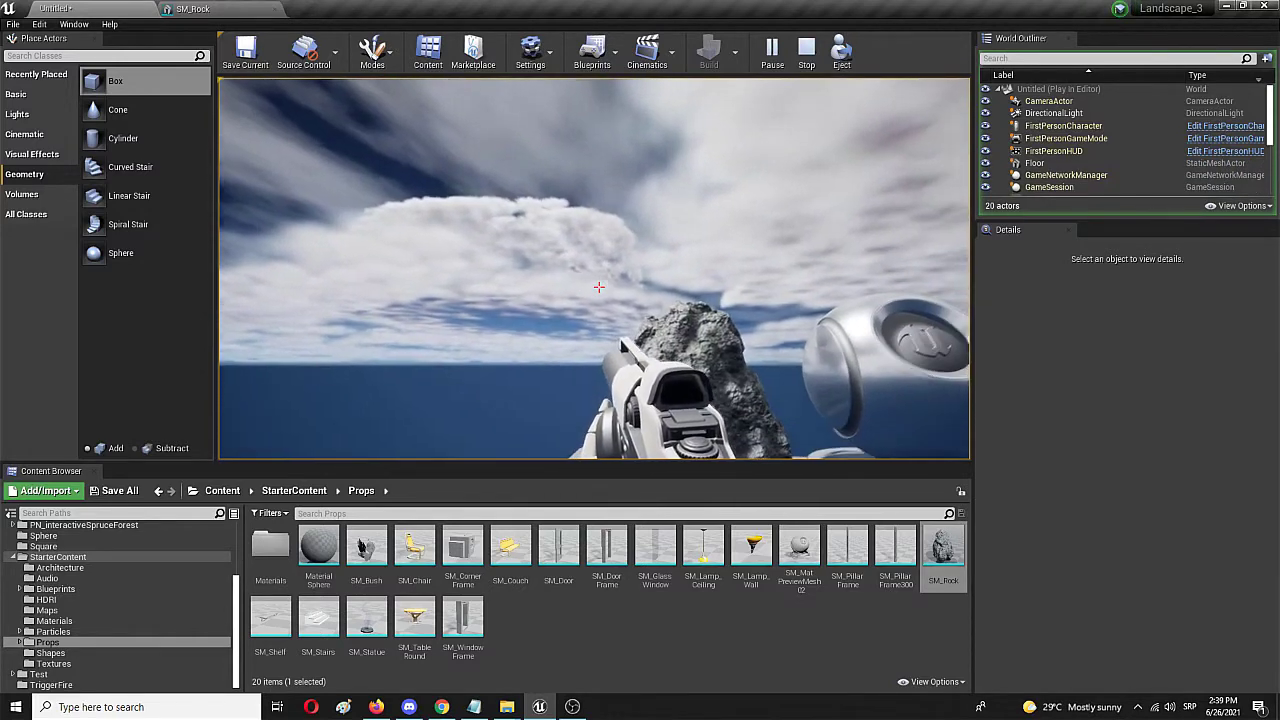
Fire one more projectile beside the rock's peak, look the rock over, and end the playtest.
{"action": "left_click", "coordinate": [598, 287]}
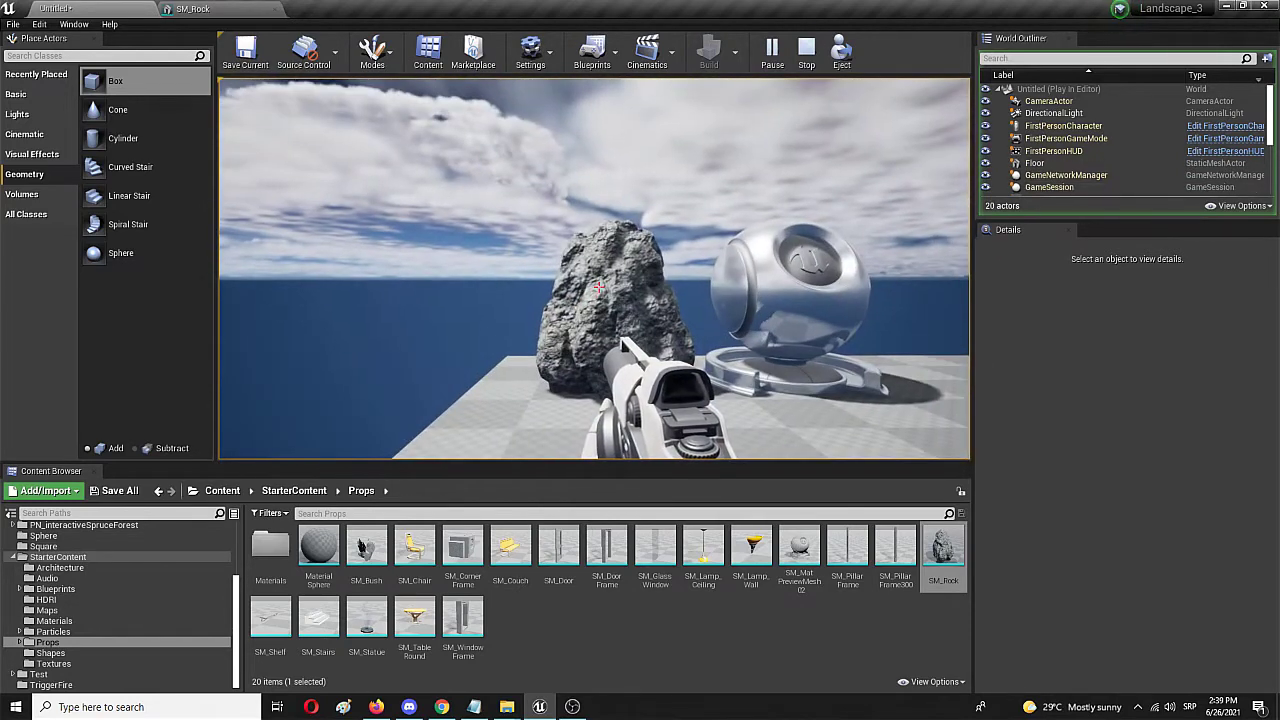
{"action": "key", "text": "w"}
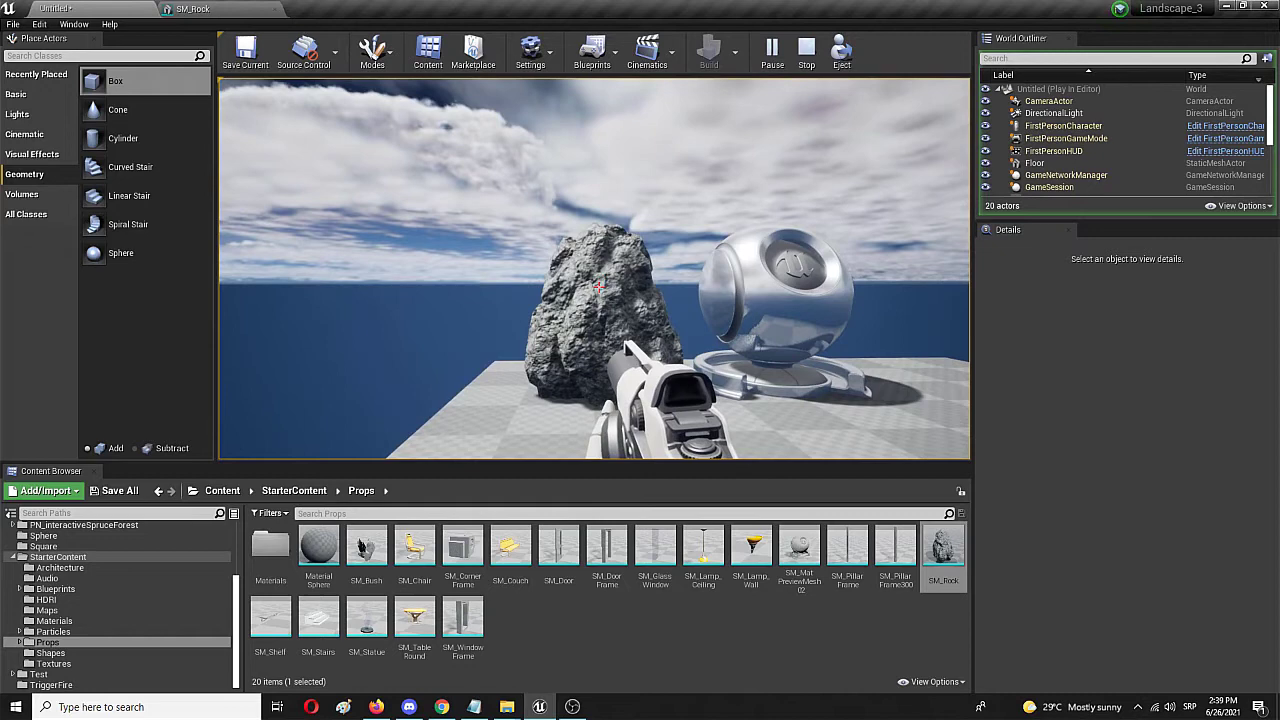
{"action": "key", "text": "Escape"}
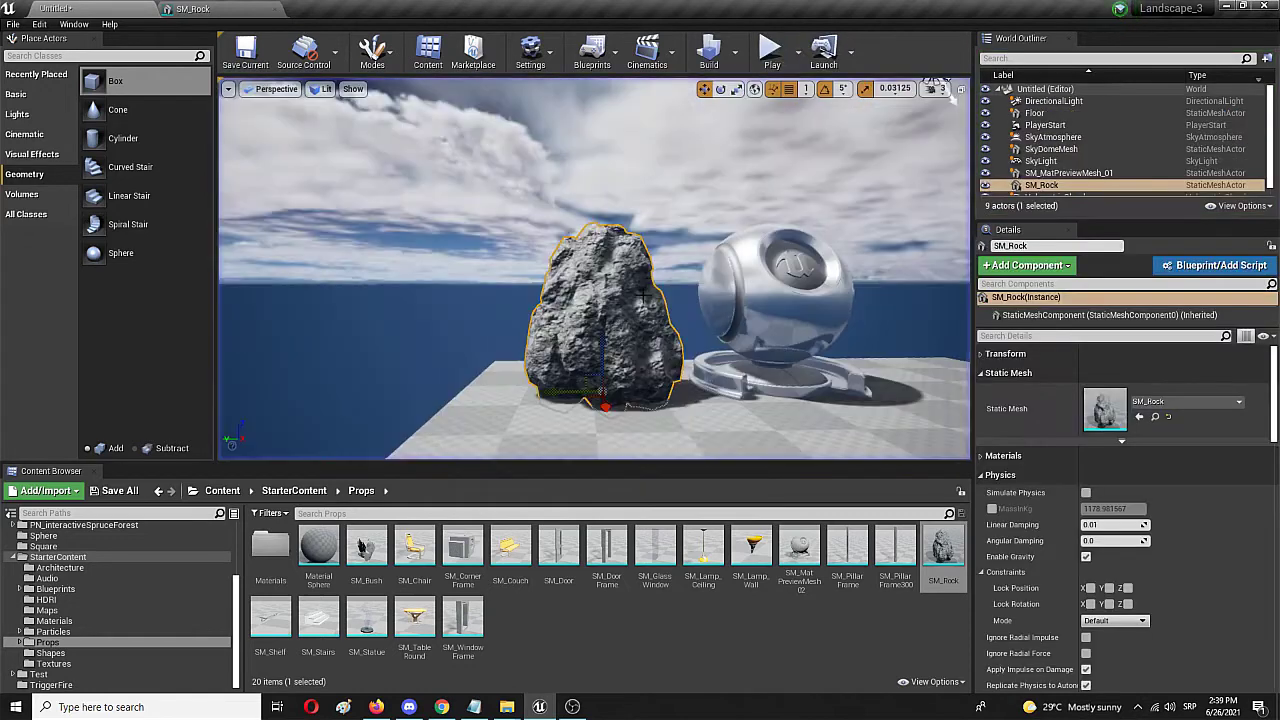
Reopen the placed rock's static mesh for editing and start a search of its details.
{"action": "double_click", "coordinate": [1104, 408]}
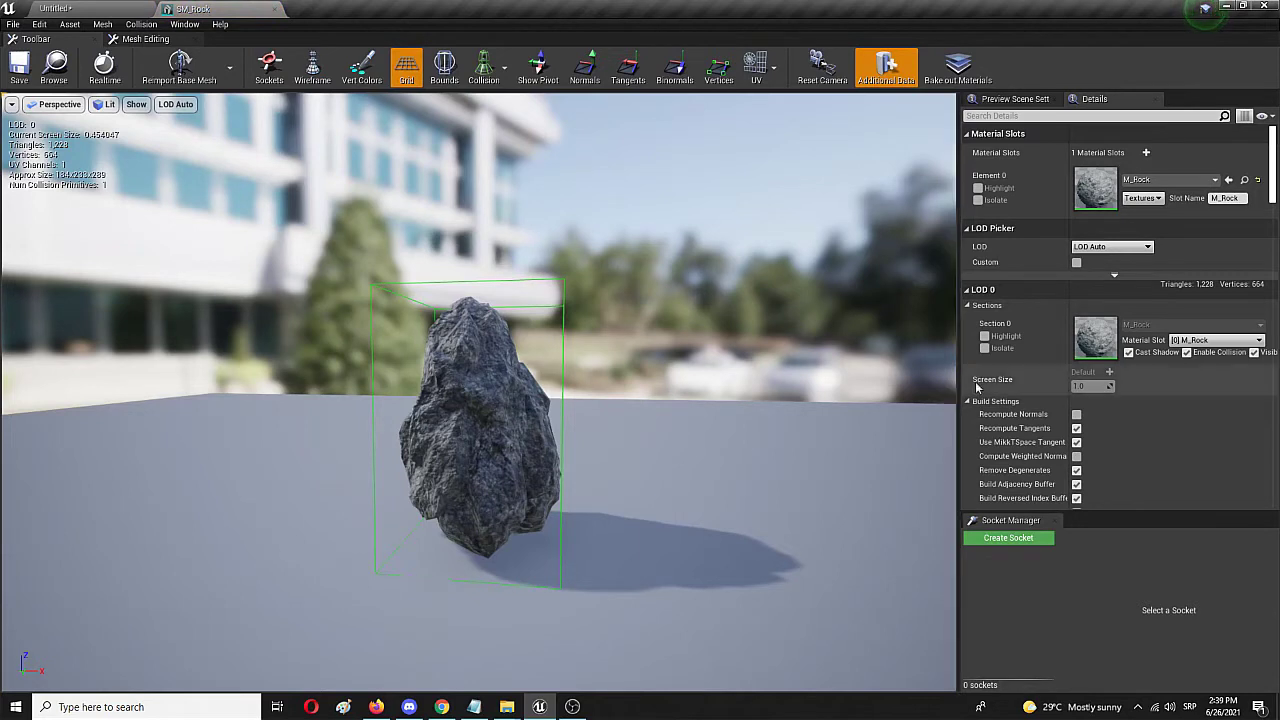
{"action": "left_click", "coordinate": [1035, 116]}
{"action": "type", "text": "coli"}
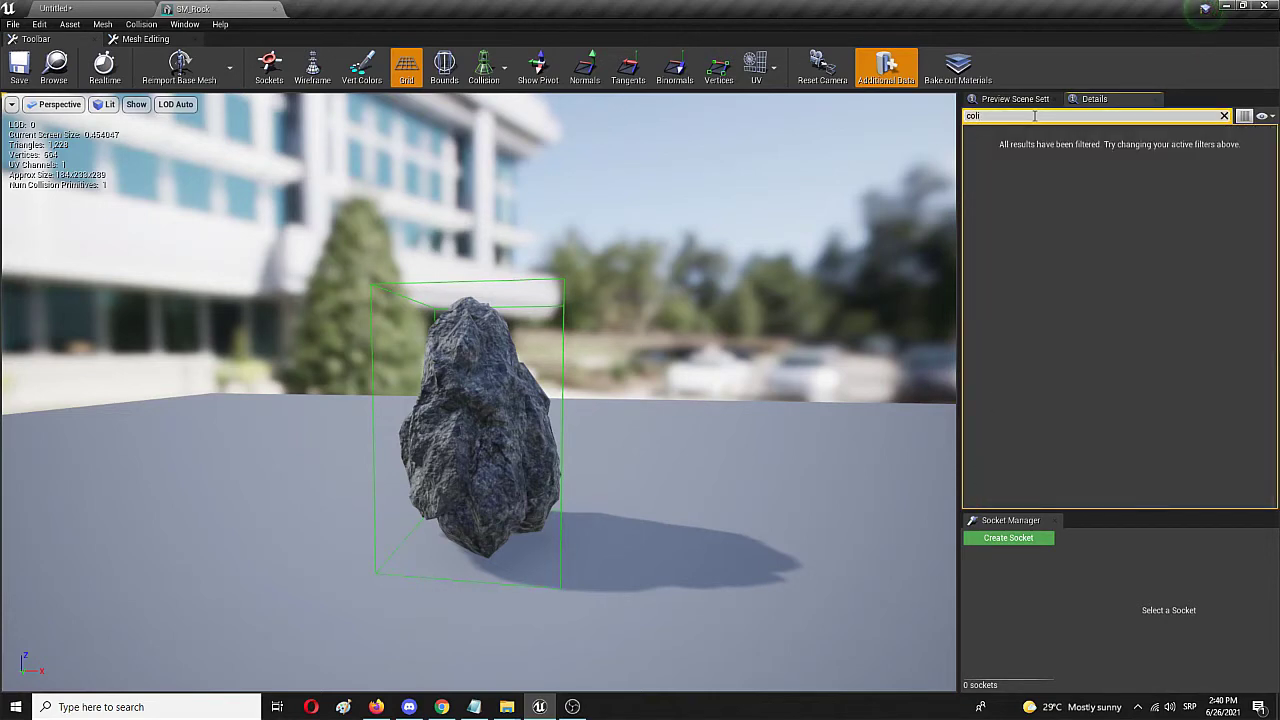
{"action": "type", "text": "s"}
{"action": "key", "text": "BackSpace"}
{"action": "key", "text": "BackSpace"}
{"action": "key", "text": "BackSpace"}
{"action": "type", "text": "llissi"}
{"action": "key", "text": "ctrl+a"}
{"action": "key", "text": "BackSpace"}
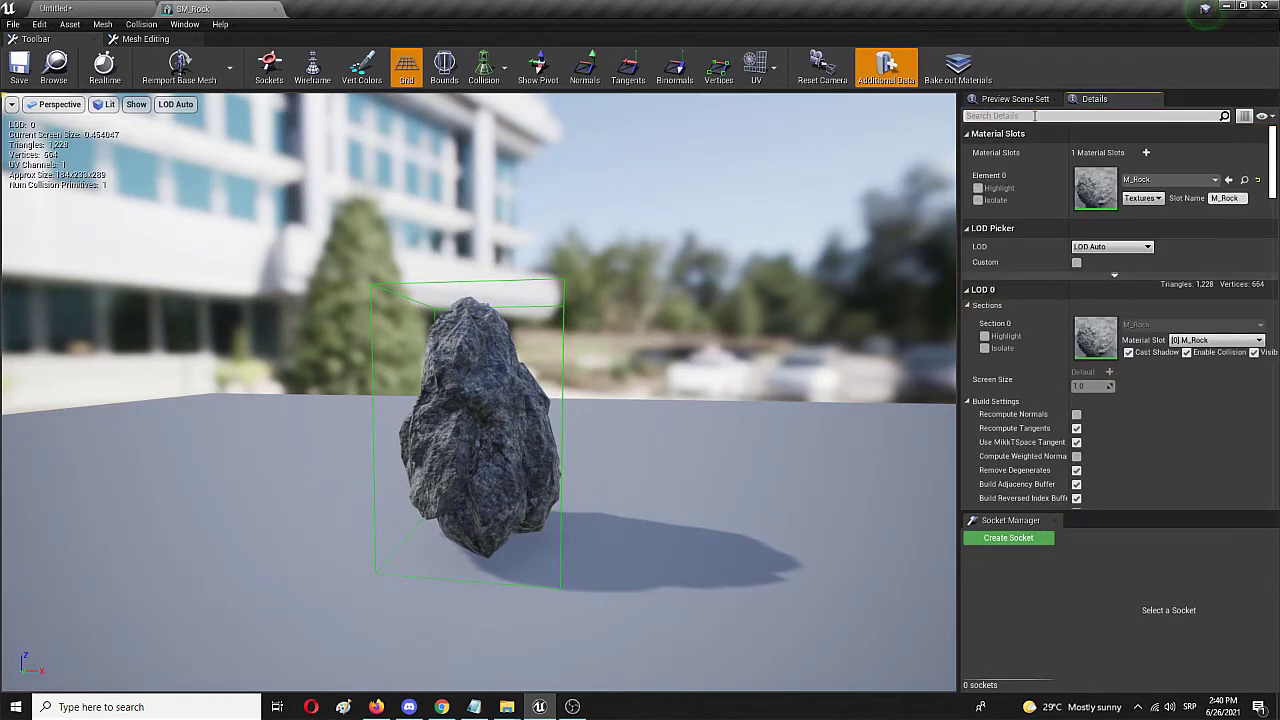
Search the mesh details for "complexit" and set Collision Complexity to Use Complex Collision As Simple.
{"action": "type", "text": "complexit"}
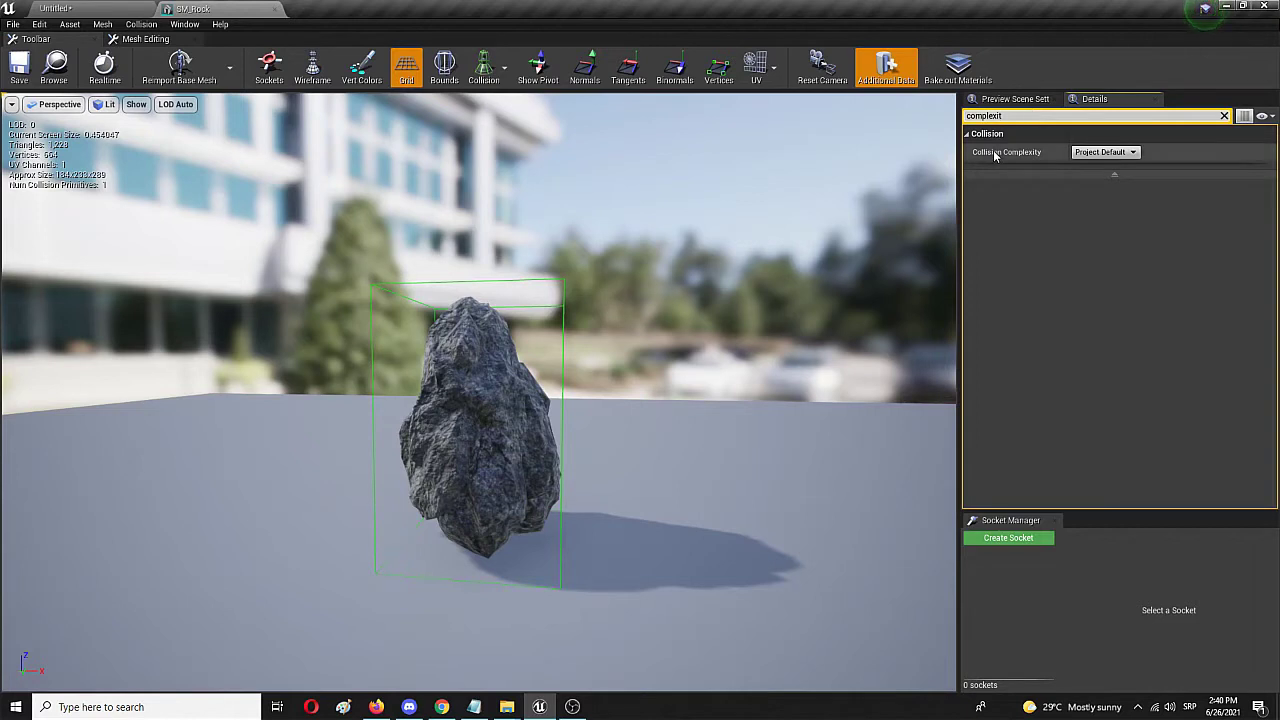
{"action": "left_click", "coordinate": [1125, 155]}
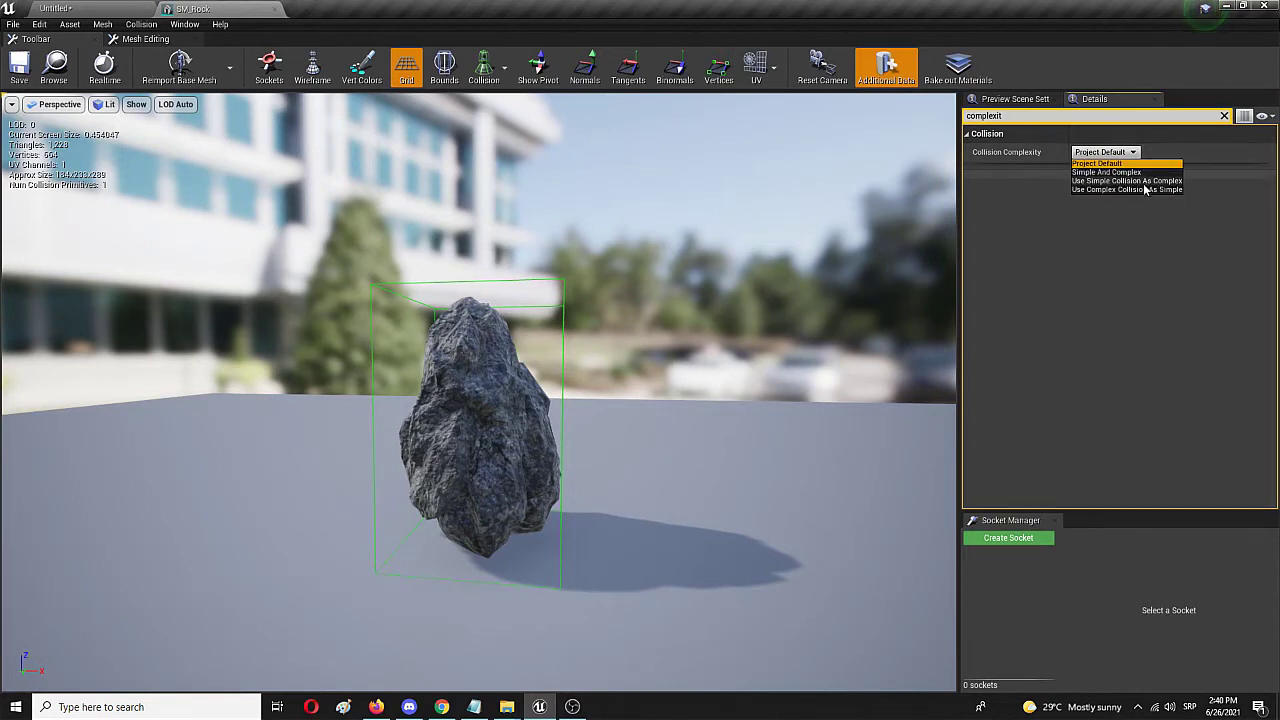
{"action": "left_click", "coordinate": [1145, 190]}
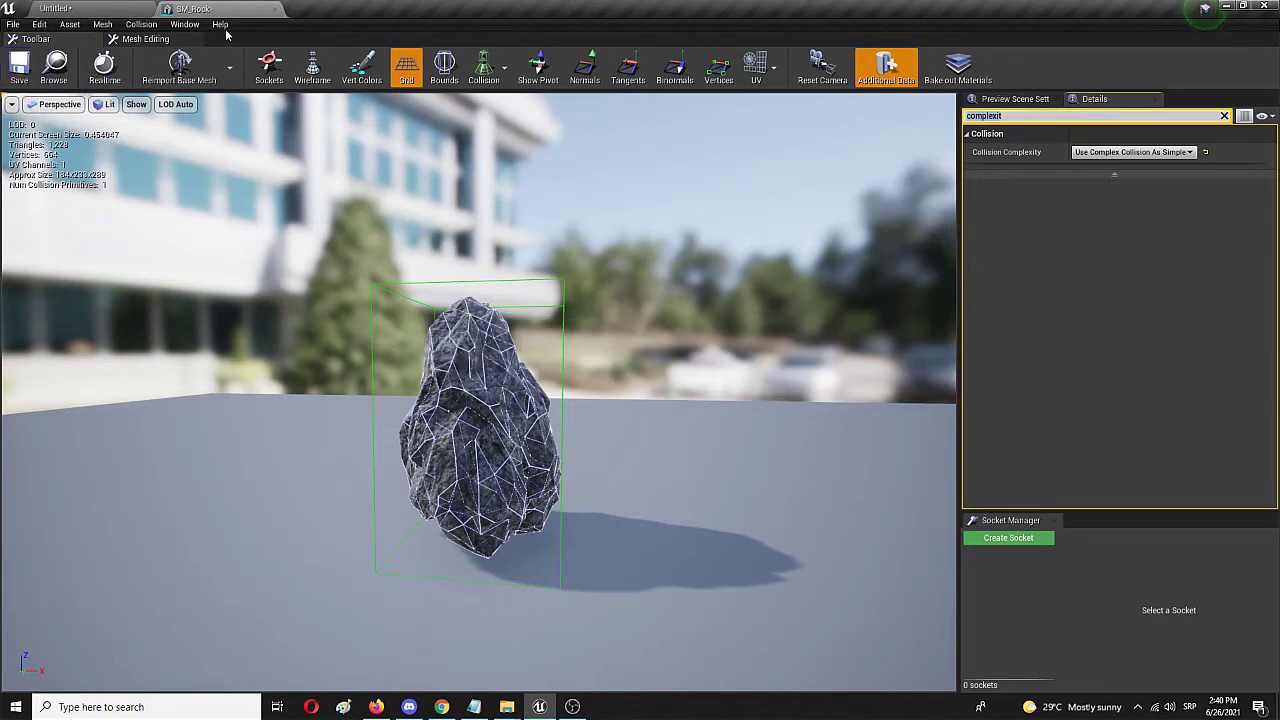
Return to the level, start a playtest, and move around close to the rock to test its complex collision.
{"action": "left_click", "coordinate": [125, 8]}
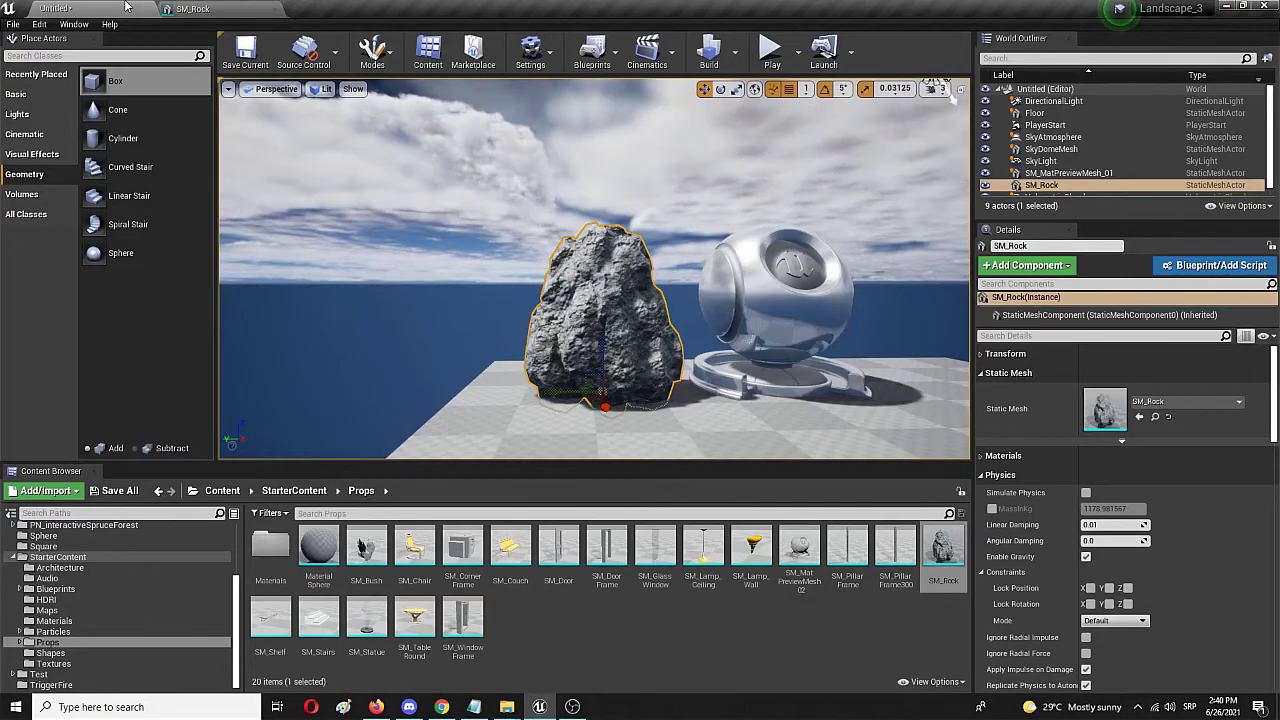
{"action": "left_click", "coordinate": [773, 52]}
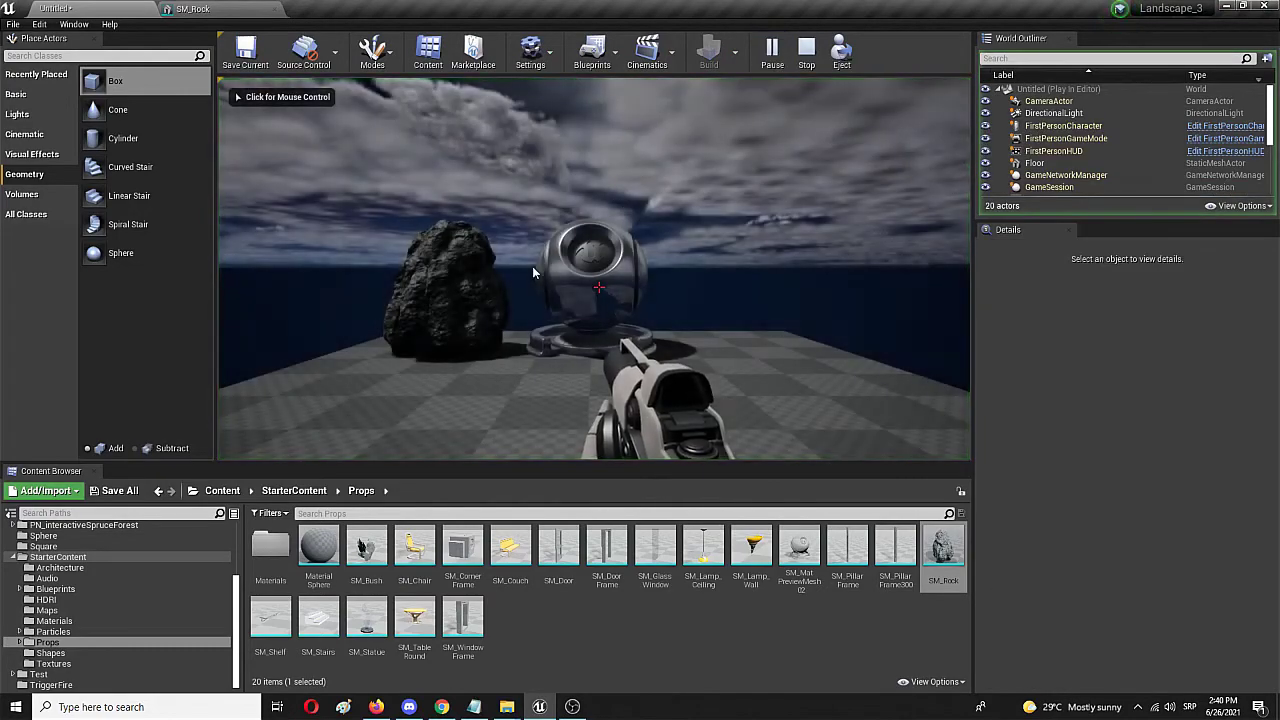
{"action": "left_click", "coordinate": [599, 287]}
{"action": "key", "text": "w"}
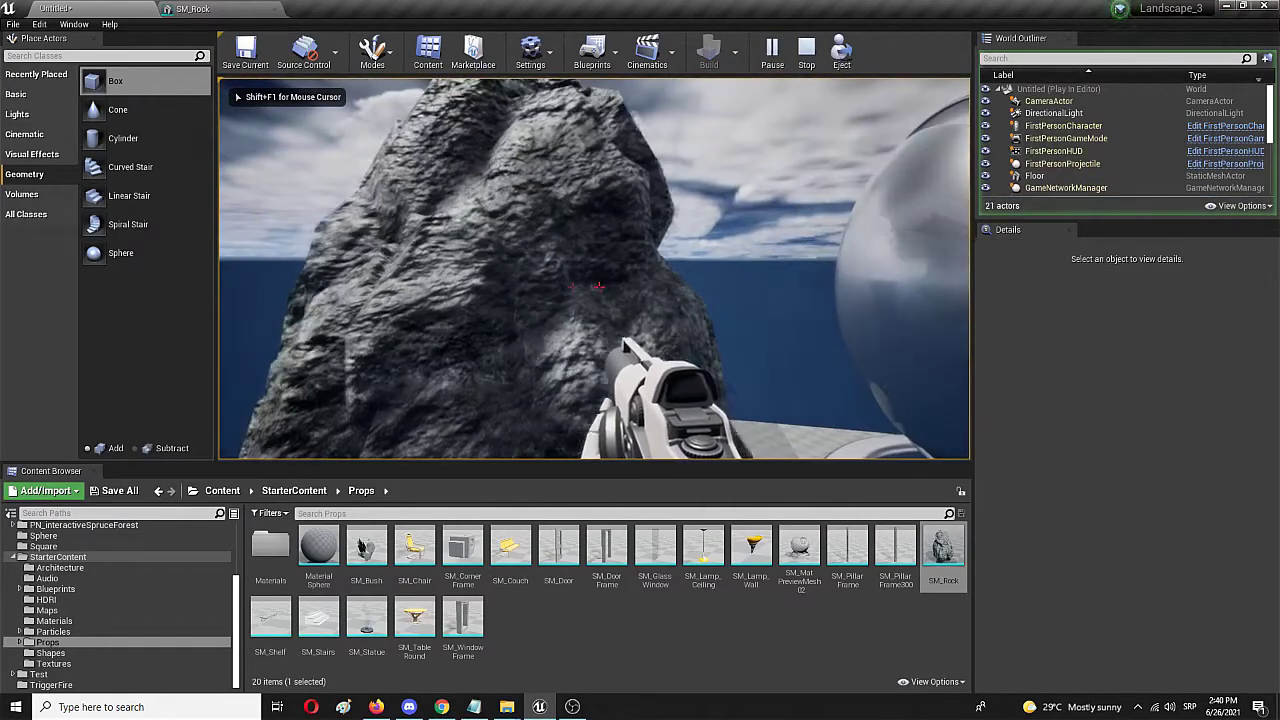
{"action": "key", "text": "s"}
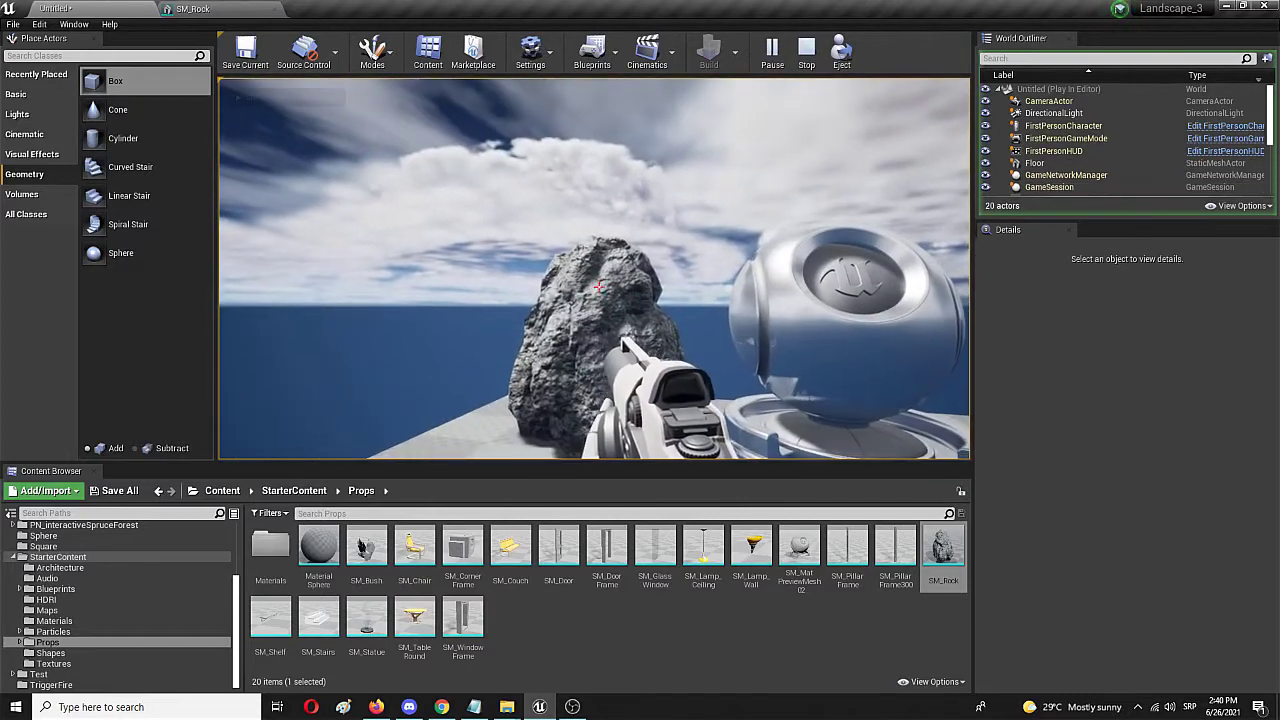
{"action": "key", "text": "a"}
{"action": "key", "text": "w"}
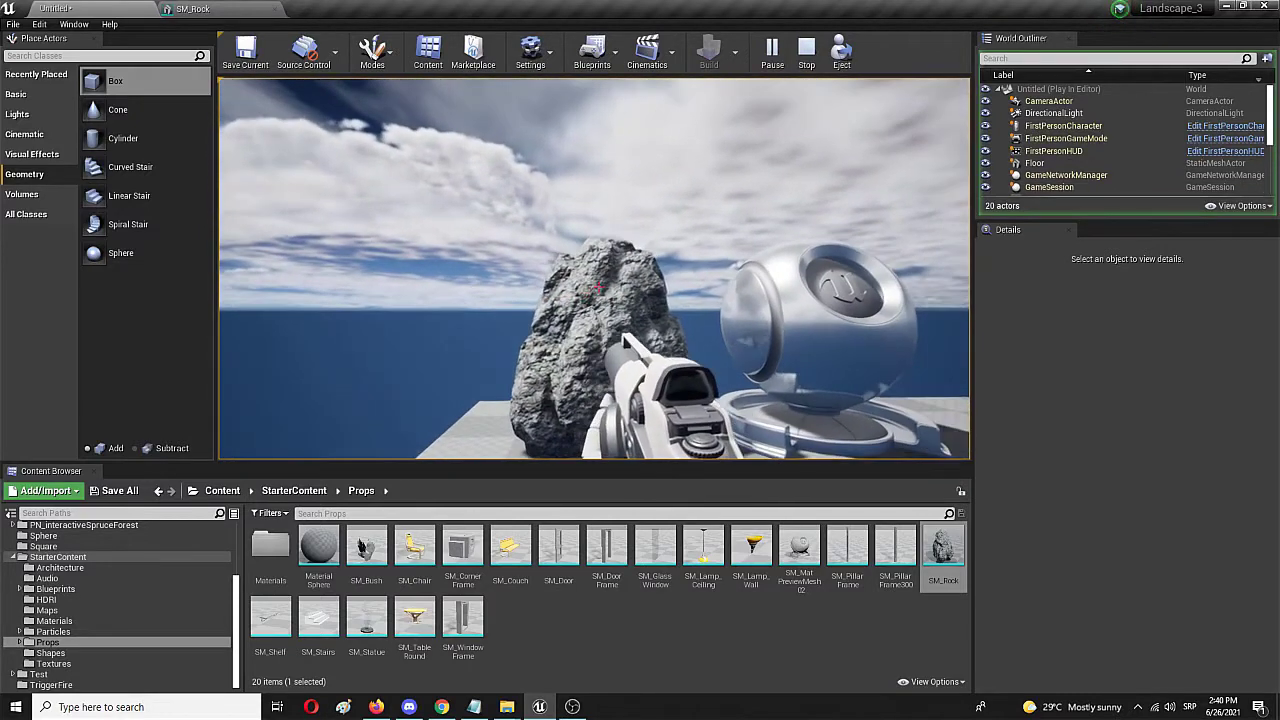
Fire projectiles past the side of the rock's peak and at its upper surface to compare where they collide.
{"action": "left_click", "coordinate": [599, 287]}
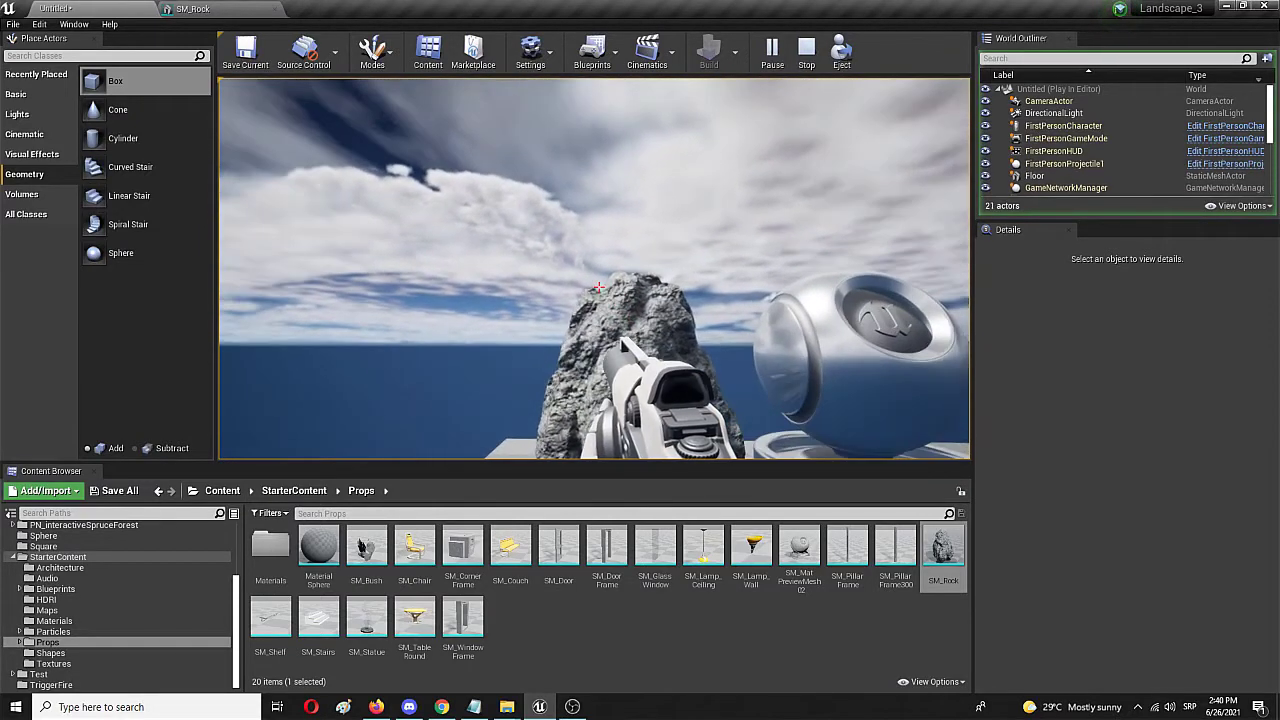
{"action": "left_click", "coordinate": [599, 287]}
{"action": "left_click", "coordinate": [599, 287]}
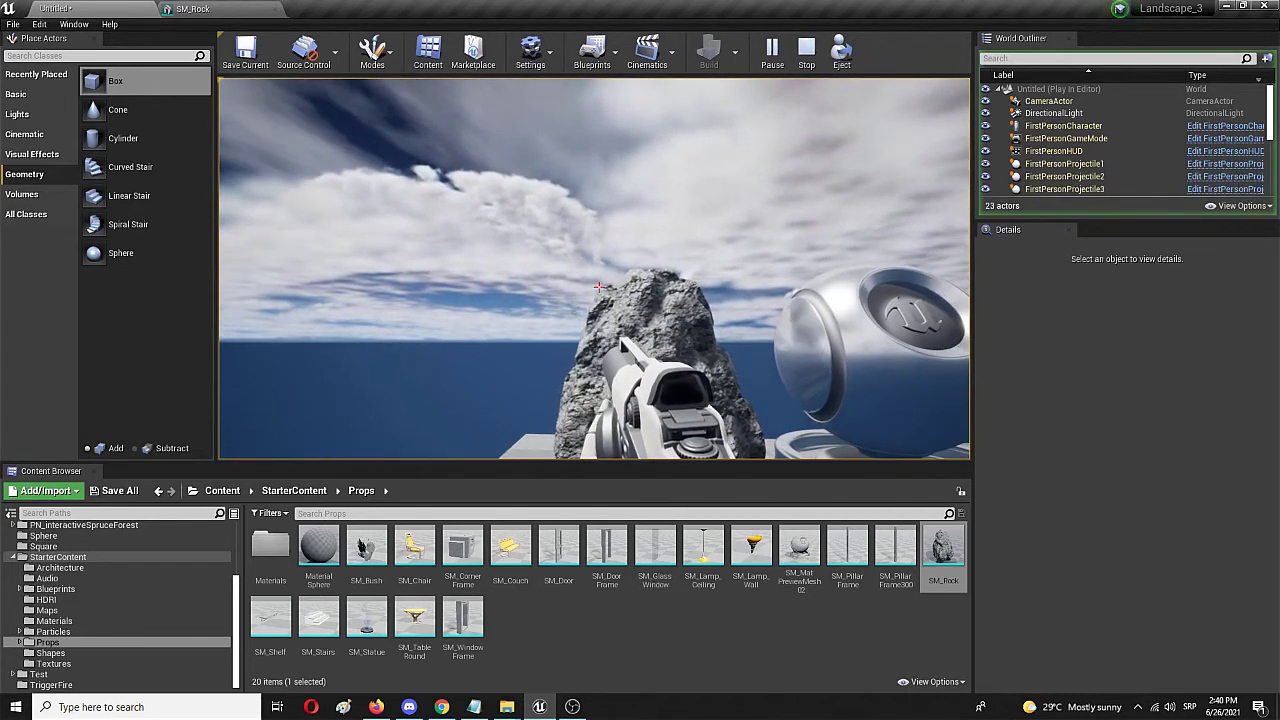
{"action": "left_click", "coordinate": [599, 287]}
{"action": "key", "text": "w"}
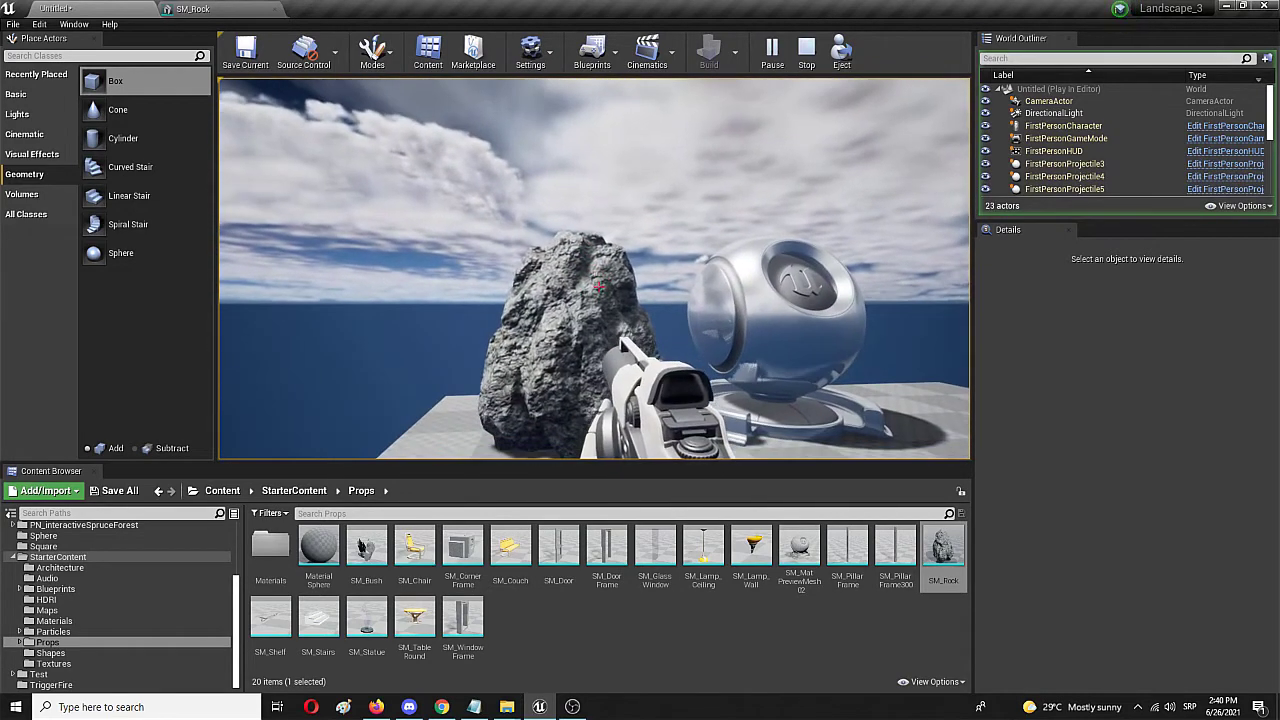
{"action": "left_click", "coordinate": [599, 287]}
{"action": "left_click", "coordinate": [599, 287]}
Reposition the player in front of the rock and fire projectiles at and just past its lower side edge.
{"action": "key", "text": "w"}
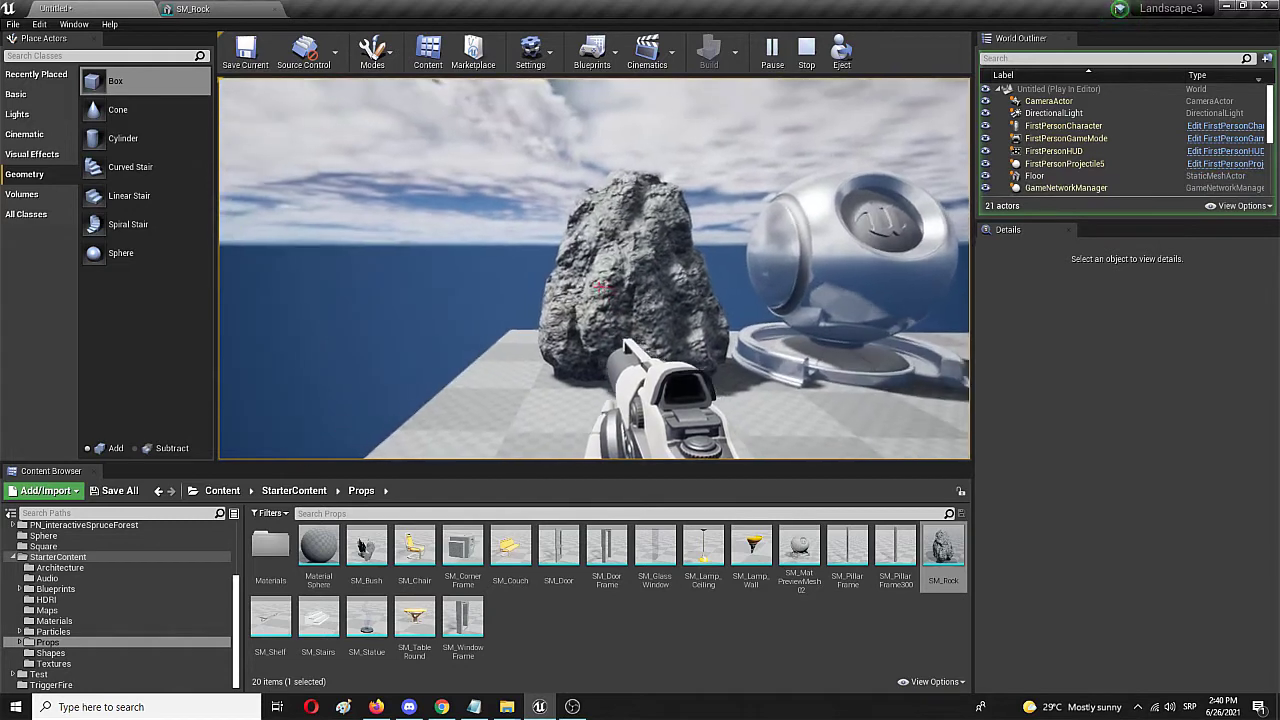
{"action": "key", "text": "s"}
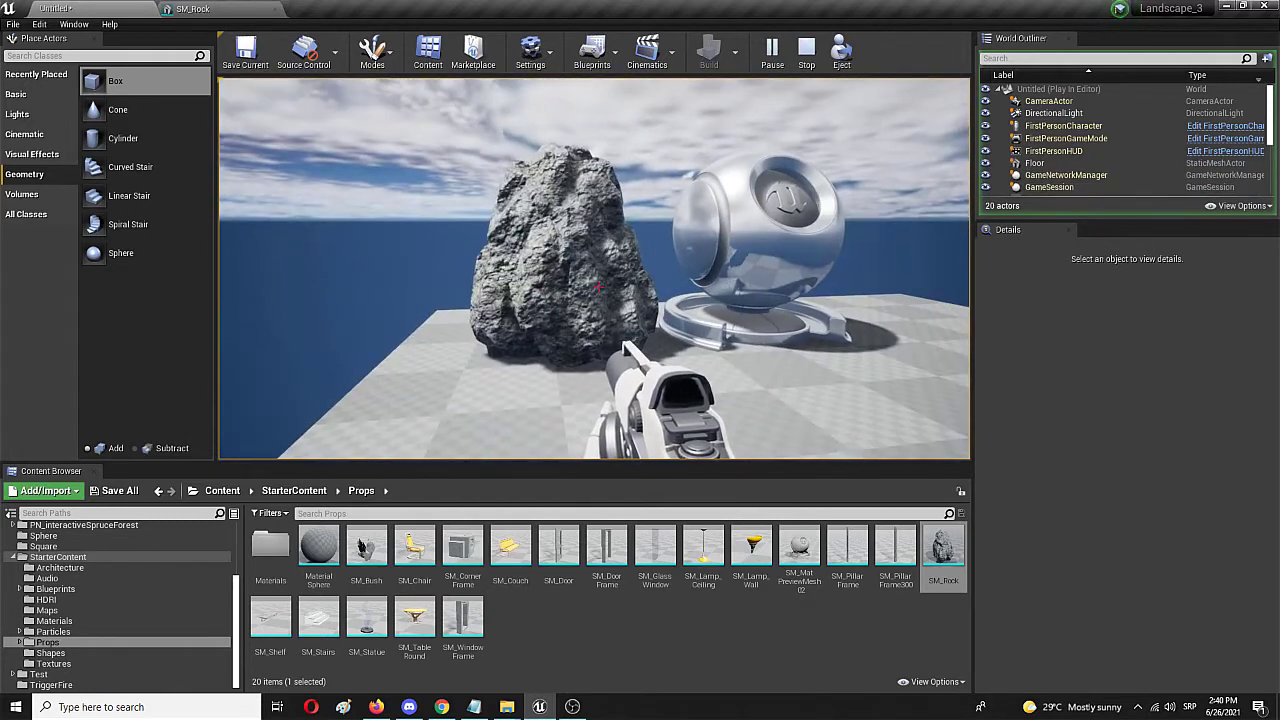
{"action": "key", "text": "s"}
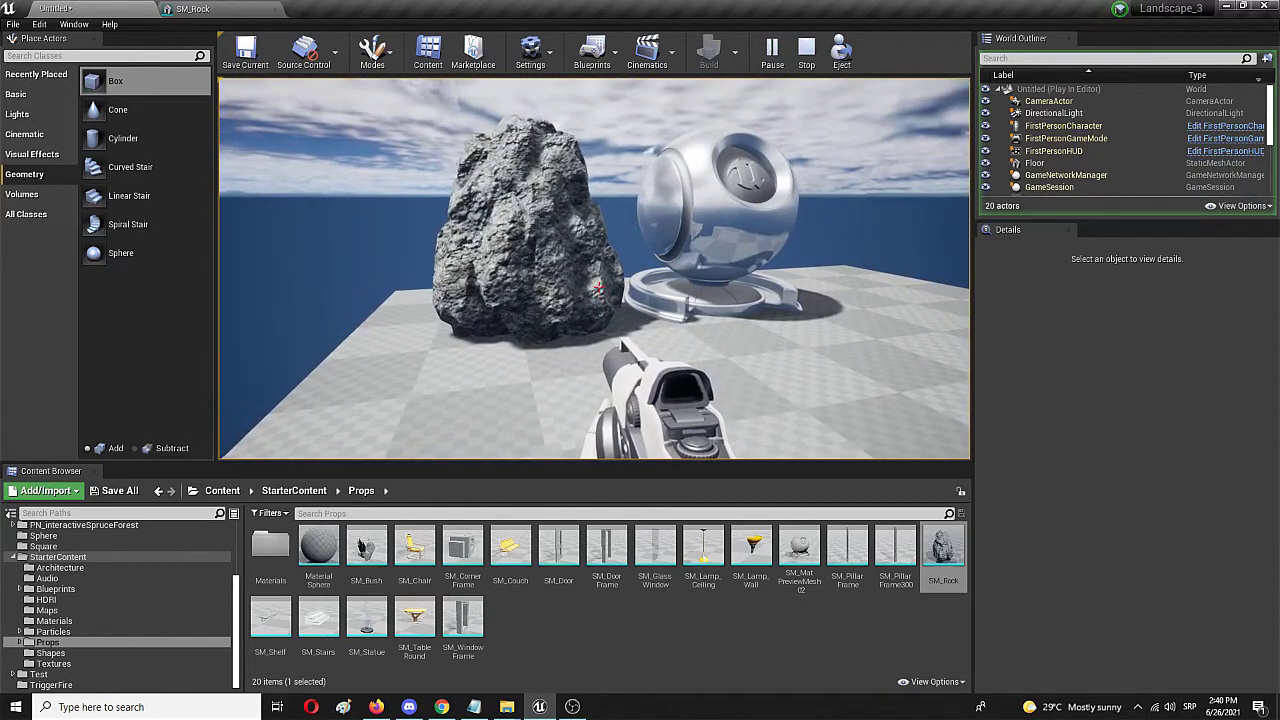
{"action": "key", "text": "w"}
{"action": "key", "text": "a"}
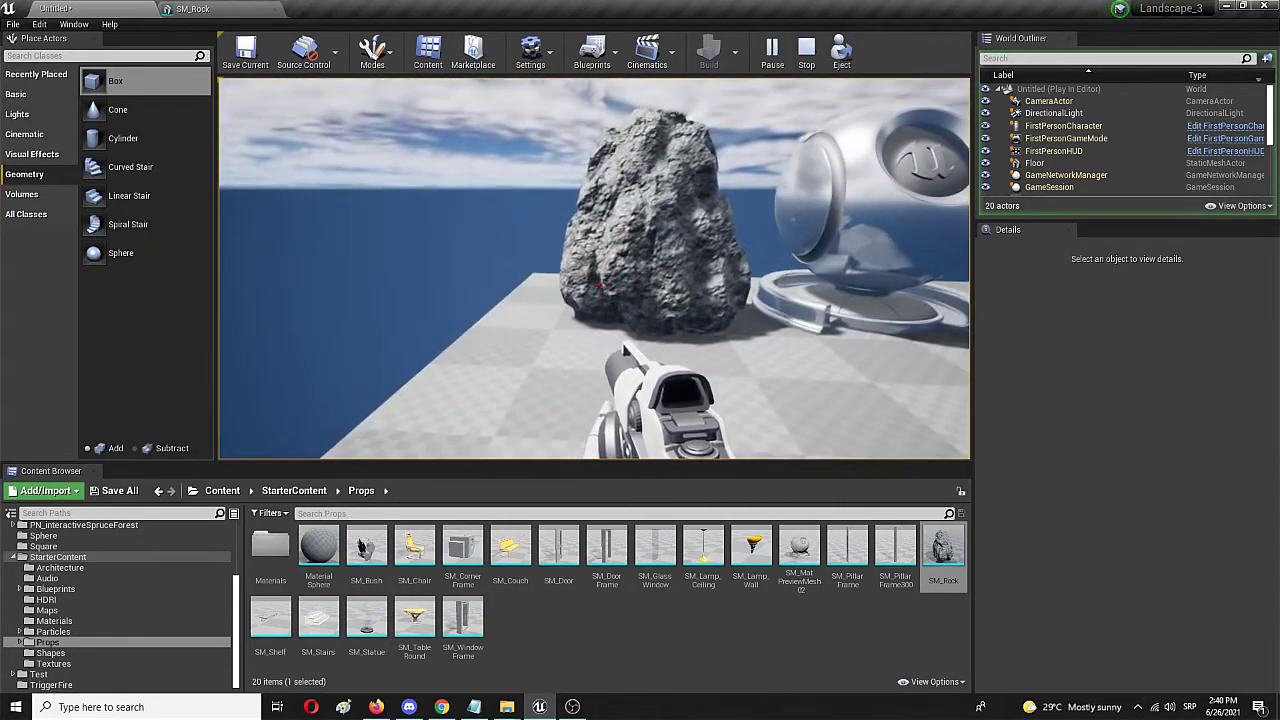
{"action": "left_click", "coordinate": [600, 285]}
{"action": "left_click", "coordinate": [600, 285]}
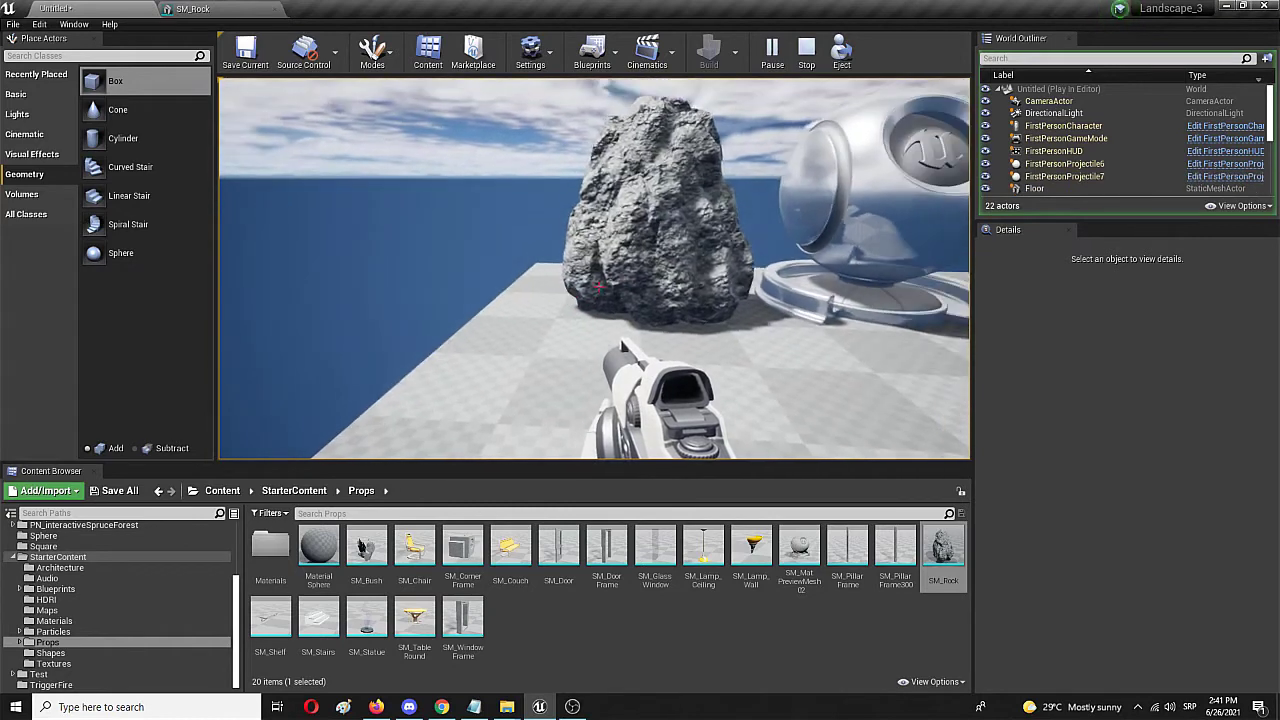
{"action": "left_click", "coordinate": [600, 285]}
{"action": "left_click", "coordinate": [600, 285]}
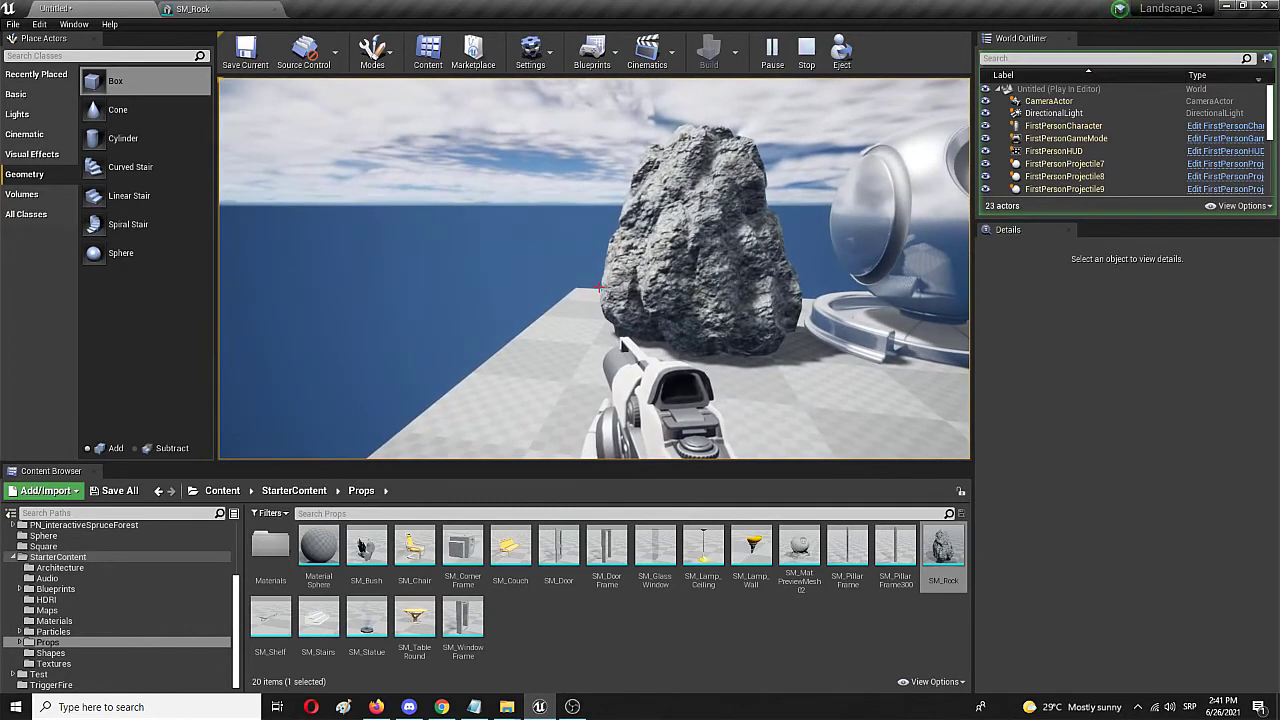